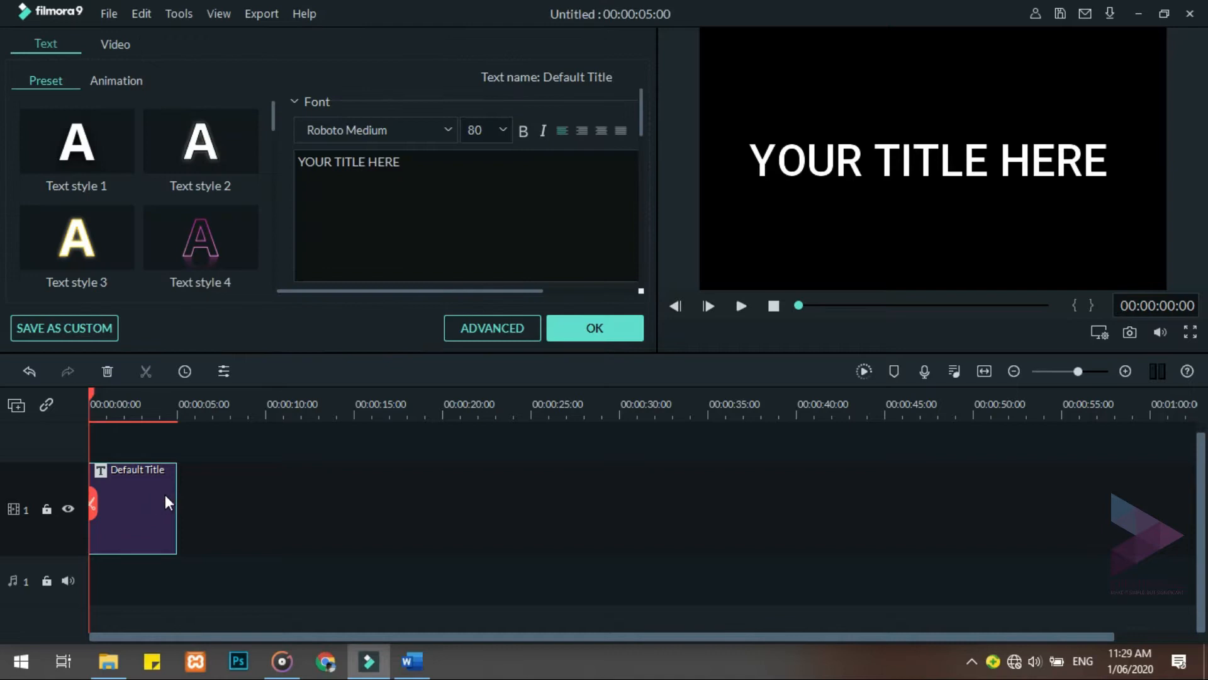
- Open the default title in the advanced text editor and replace its text with CREATIFANGEL
click(474, 335)
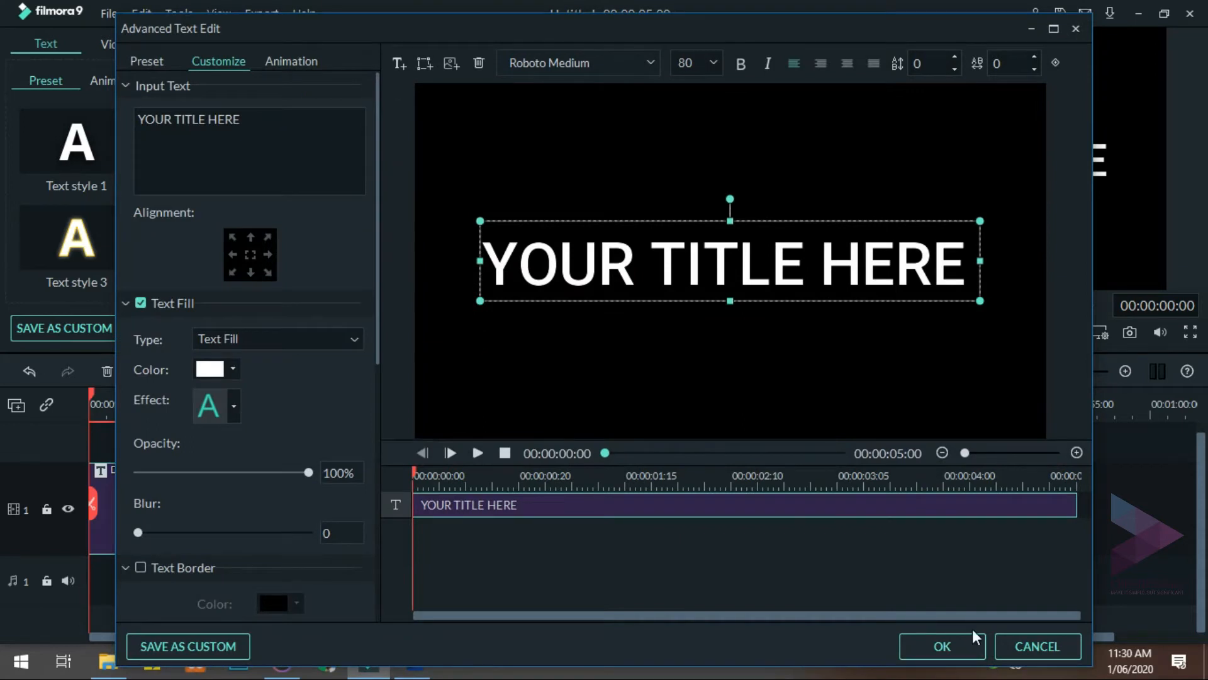
click(282, 127)
key(BackSpace)
key(BackSpace)
key(BackSpace)
key(BackSpace)
key(BackSpace)
key(BackSpace)
key(BackSpace)
key(BackSpace)
key(BackSpace)
key(BackSpace)
key(BackSpace)
key(BackSpace)
key(BackSpace)
key(BackSpace)
key(BackSpace)
key(BackSpace)
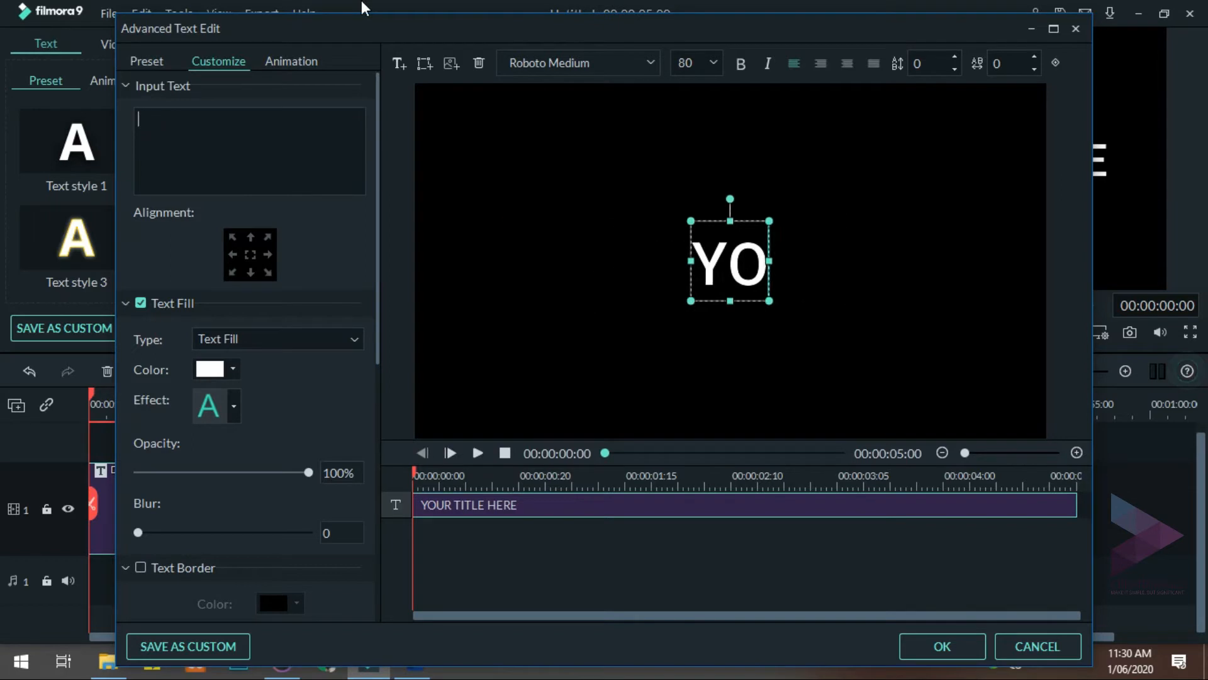
text(CREATIFA)
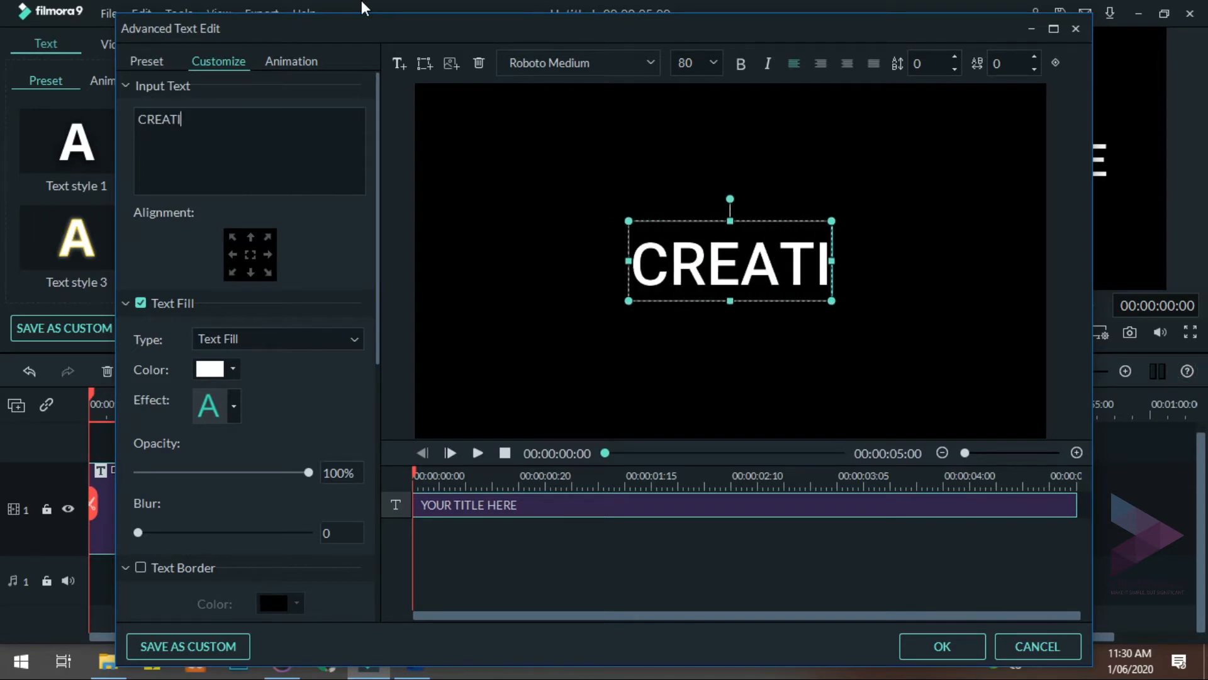
text(NGEL)
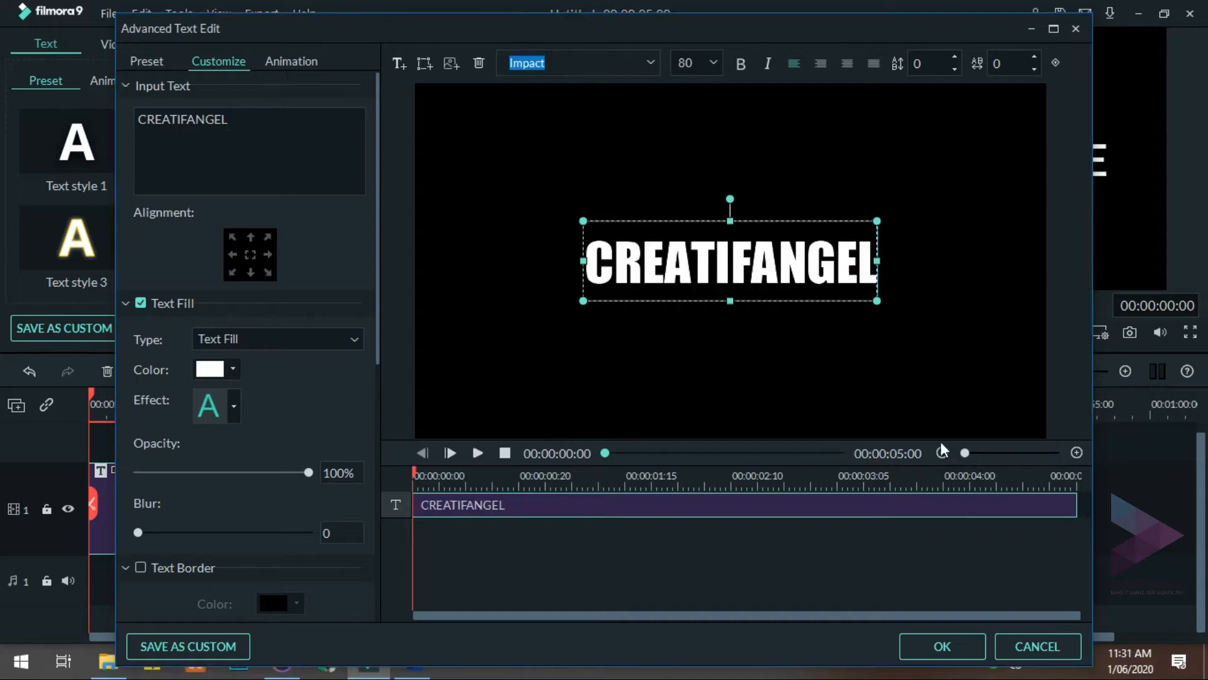
- Set the CREATIFANGEL title's font to IM FELL DW Pica Roman and its size to 72
click(648, 58)
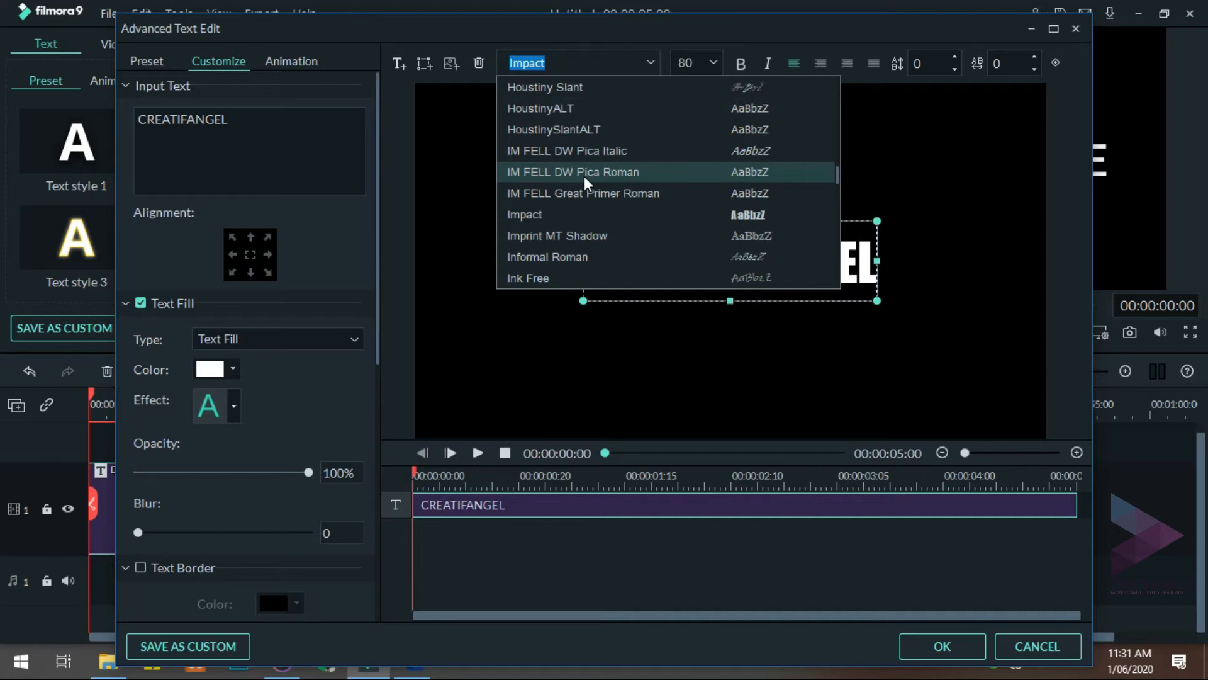
click(584, 174)
click(715, 63)
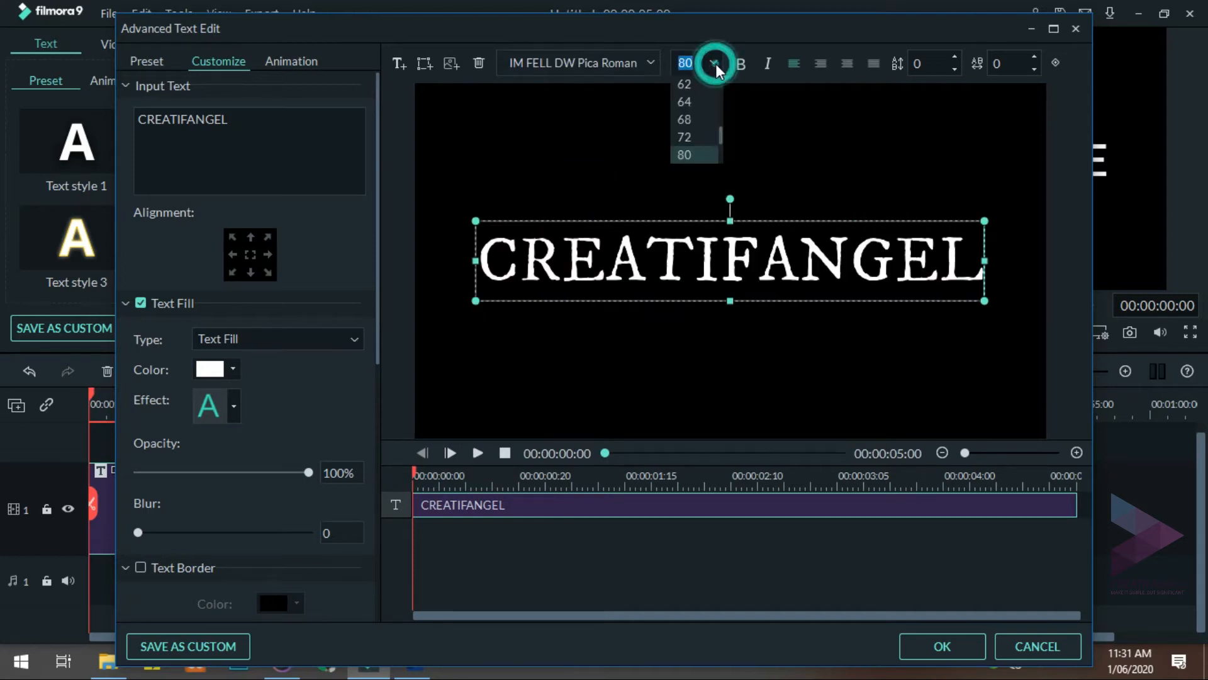
click(695, 139)
text(72)
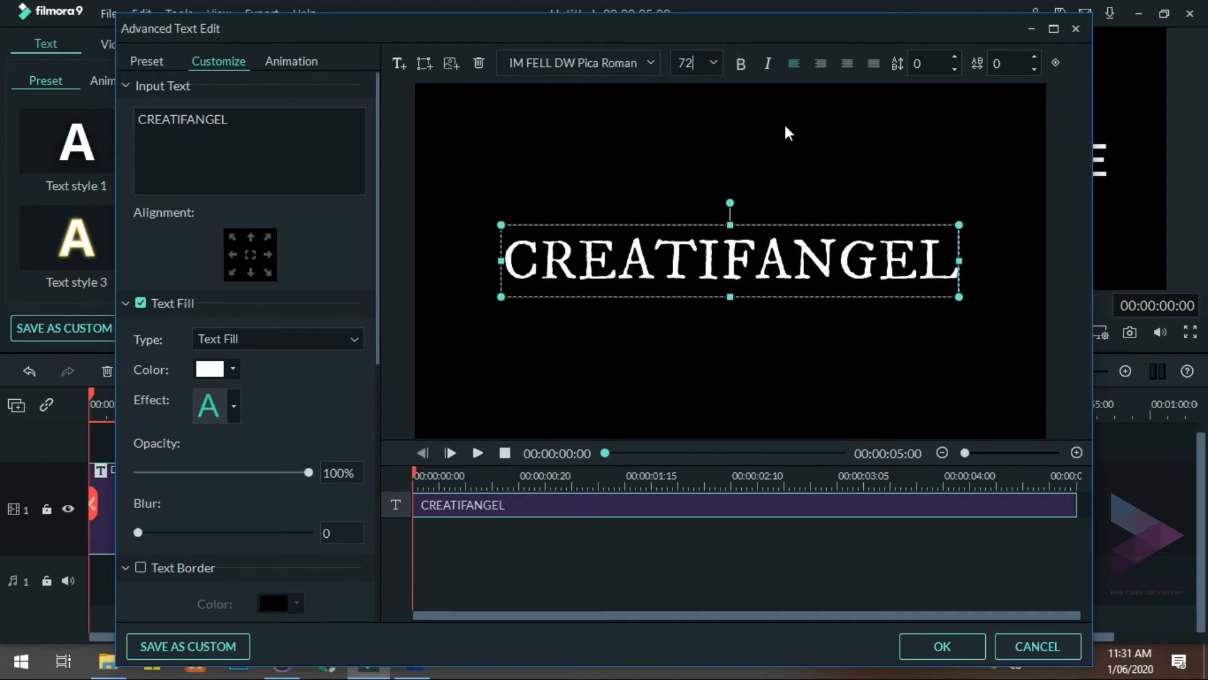
key(Return)
- Choose No Animation for the title and apply the text edits to the clip
click(289, 63)
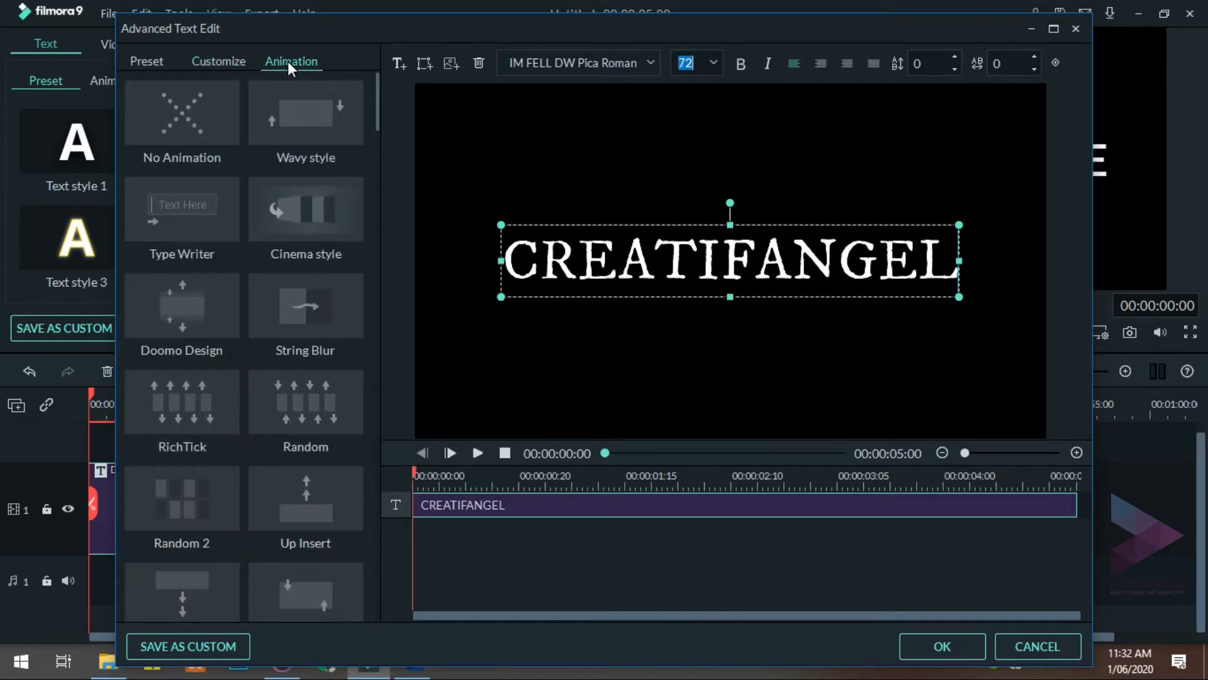
click(205, 105)
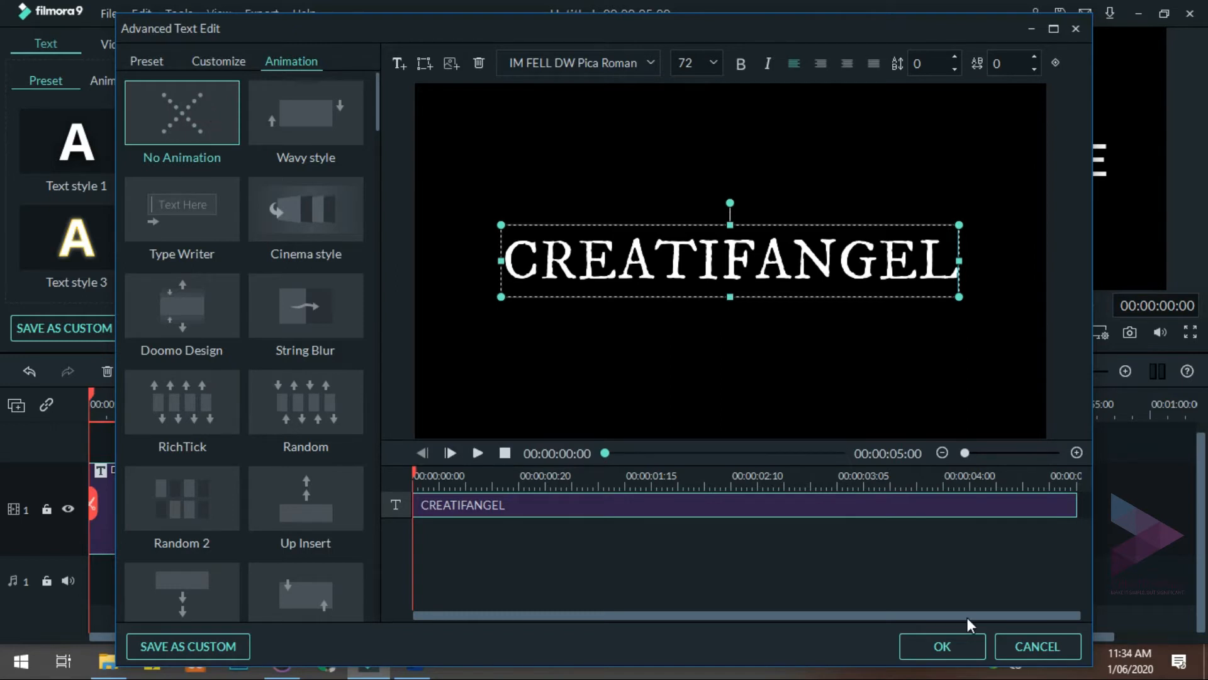
click(964, 642)
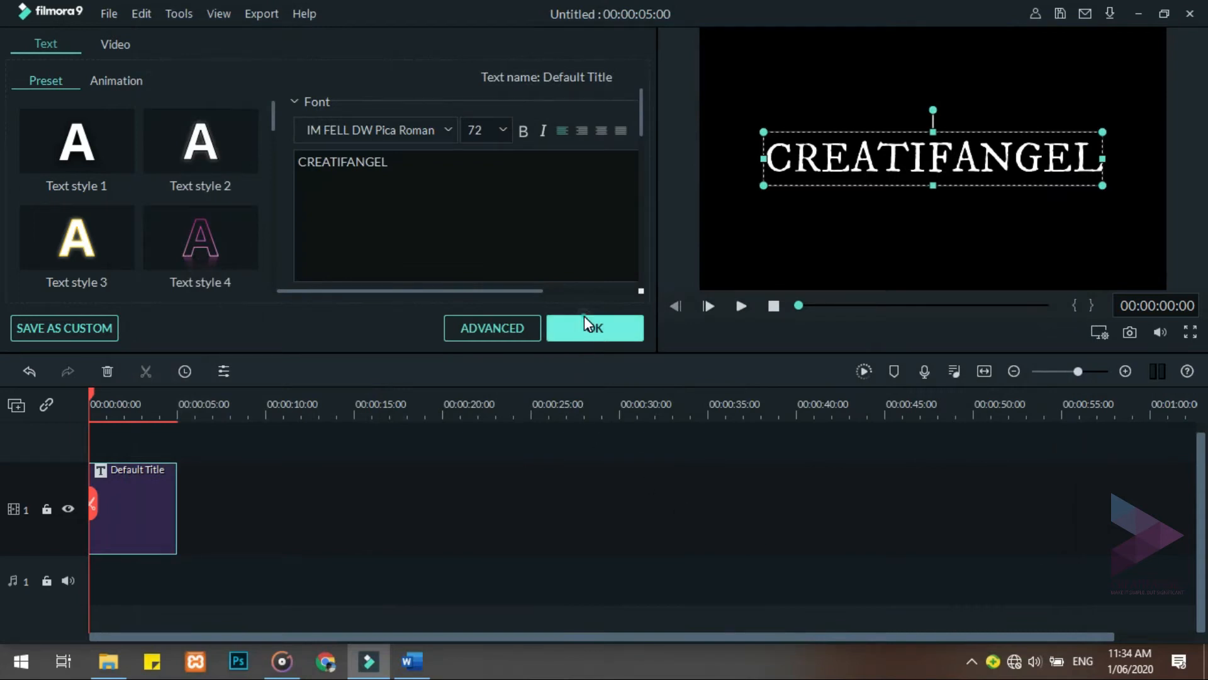
click(583, 324)
click(400, 505)
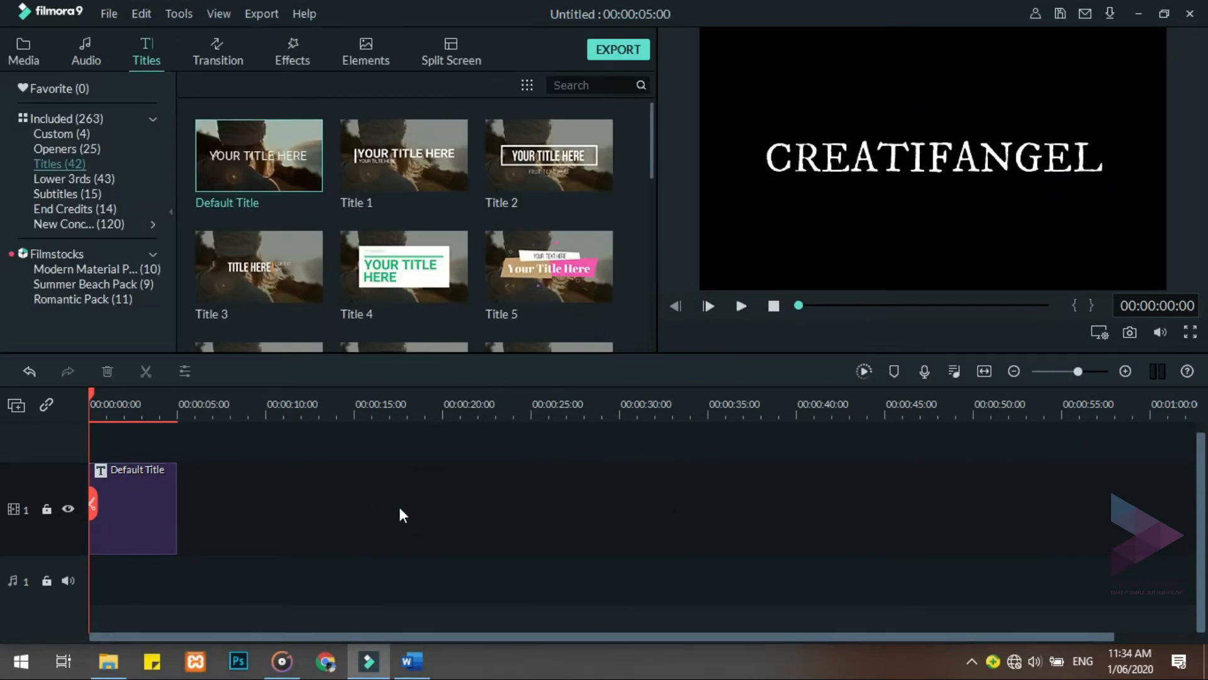
- Duplicate the title clip and place the copy on video track 2, directly above the original
click(149, 503)
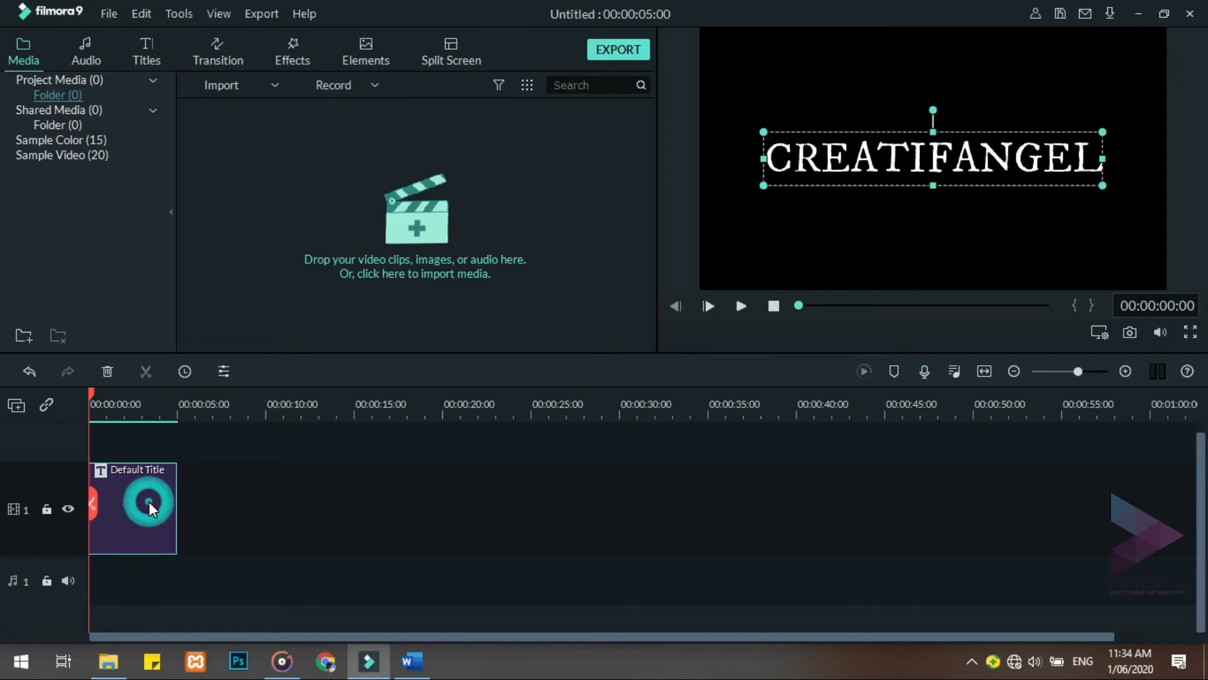
right_click(149, 502)
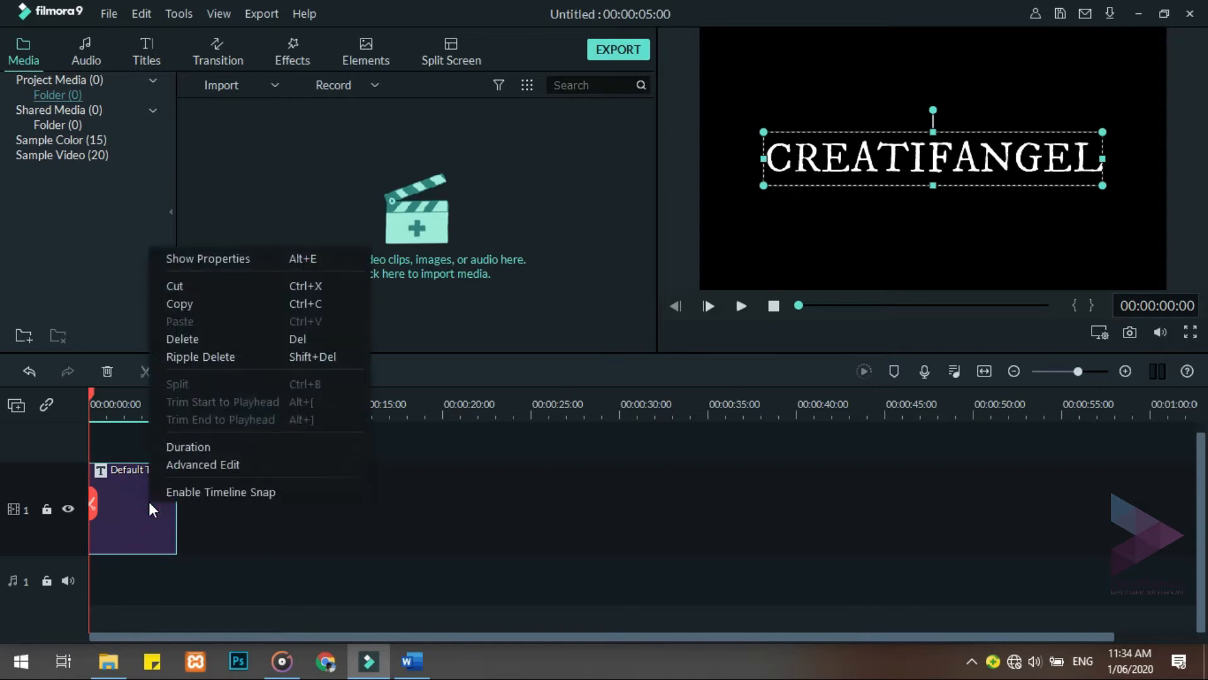
click(203, 308)
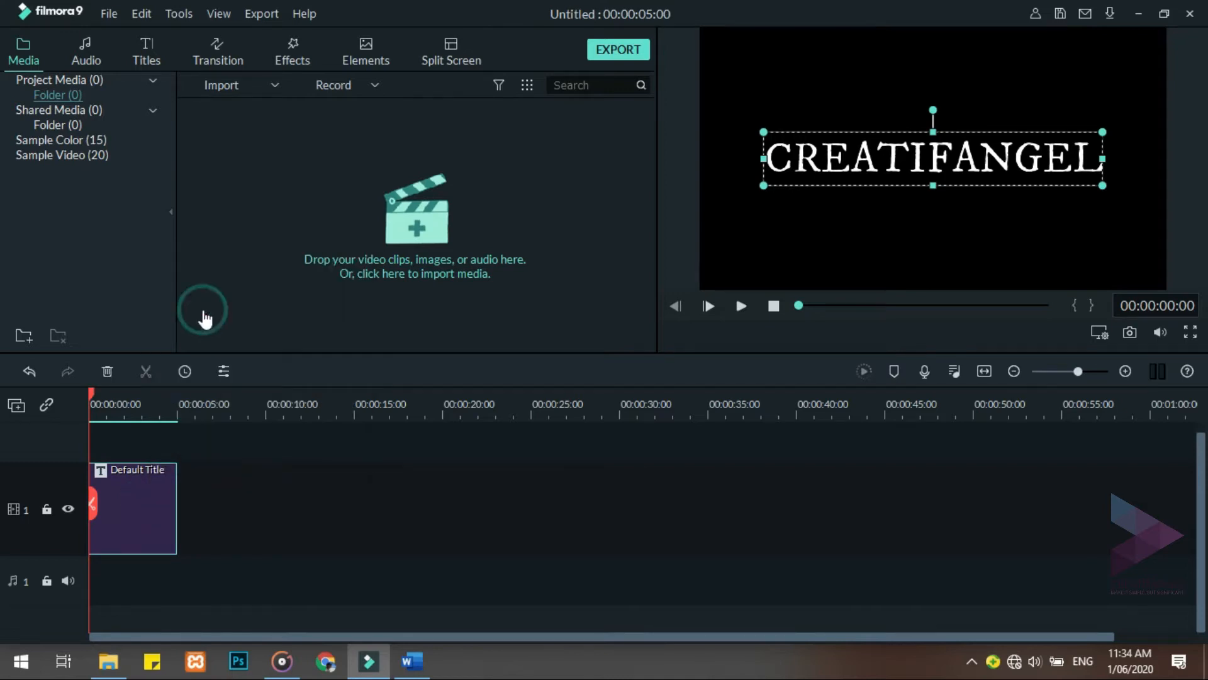
click(151, 443)
right_click(152, 443)
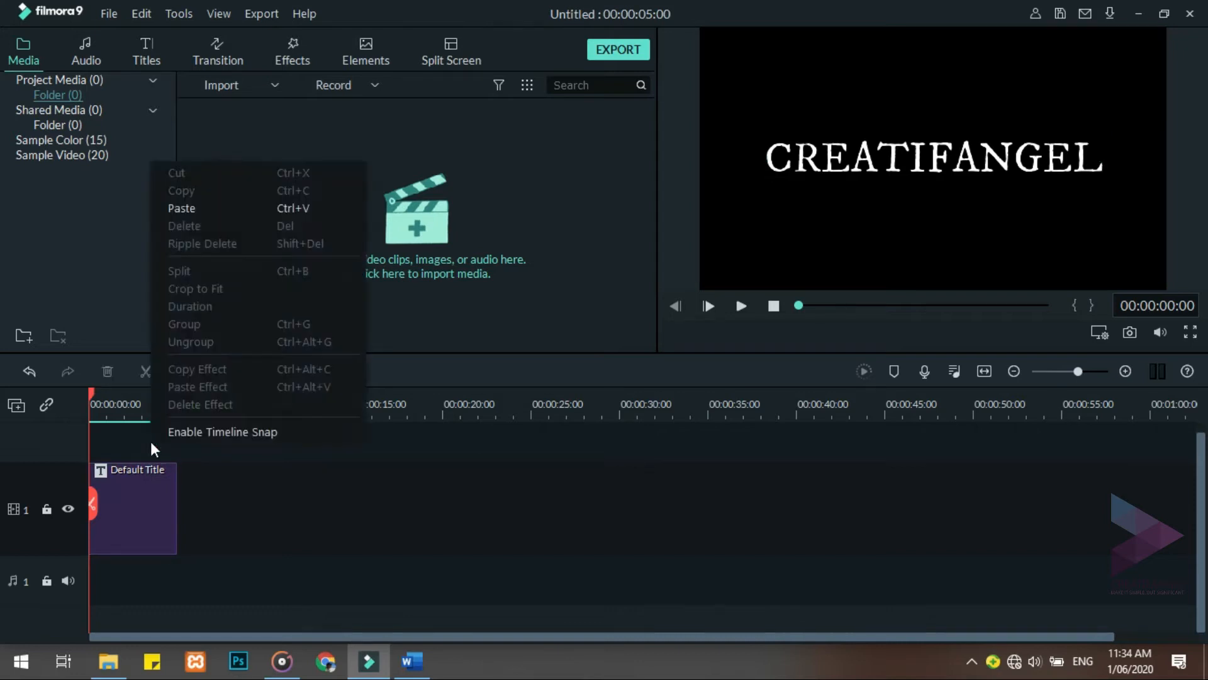
click(252, 205)
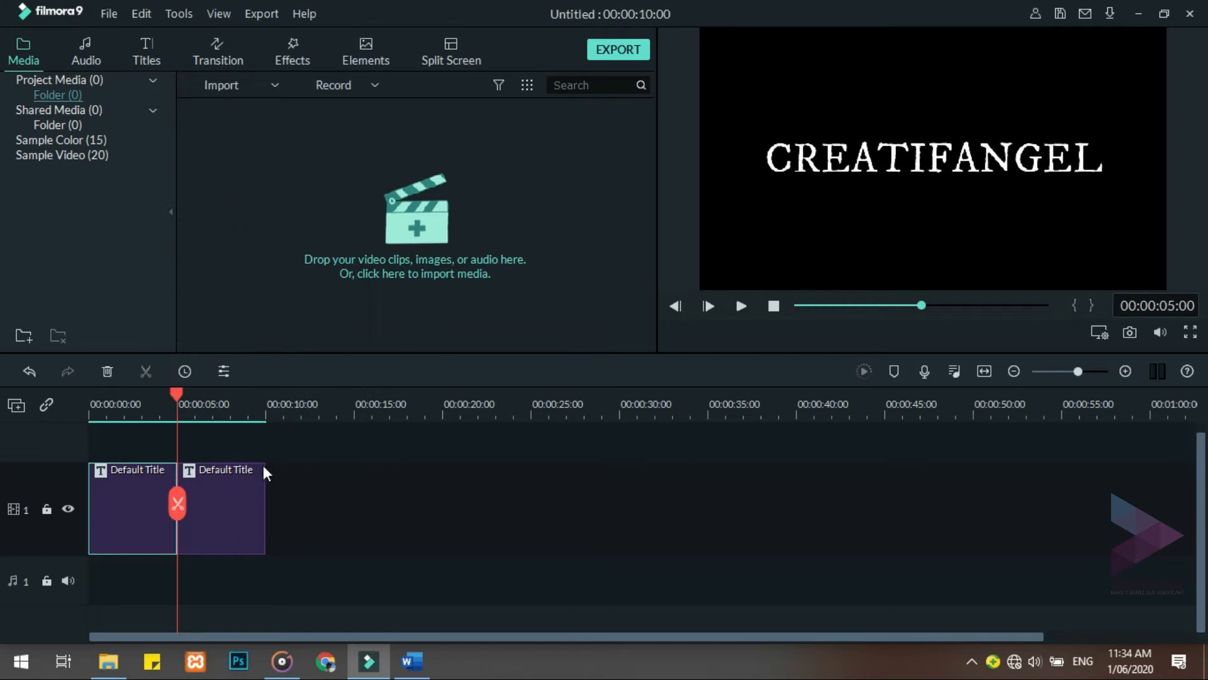
drag(251, 521, 134, 434)
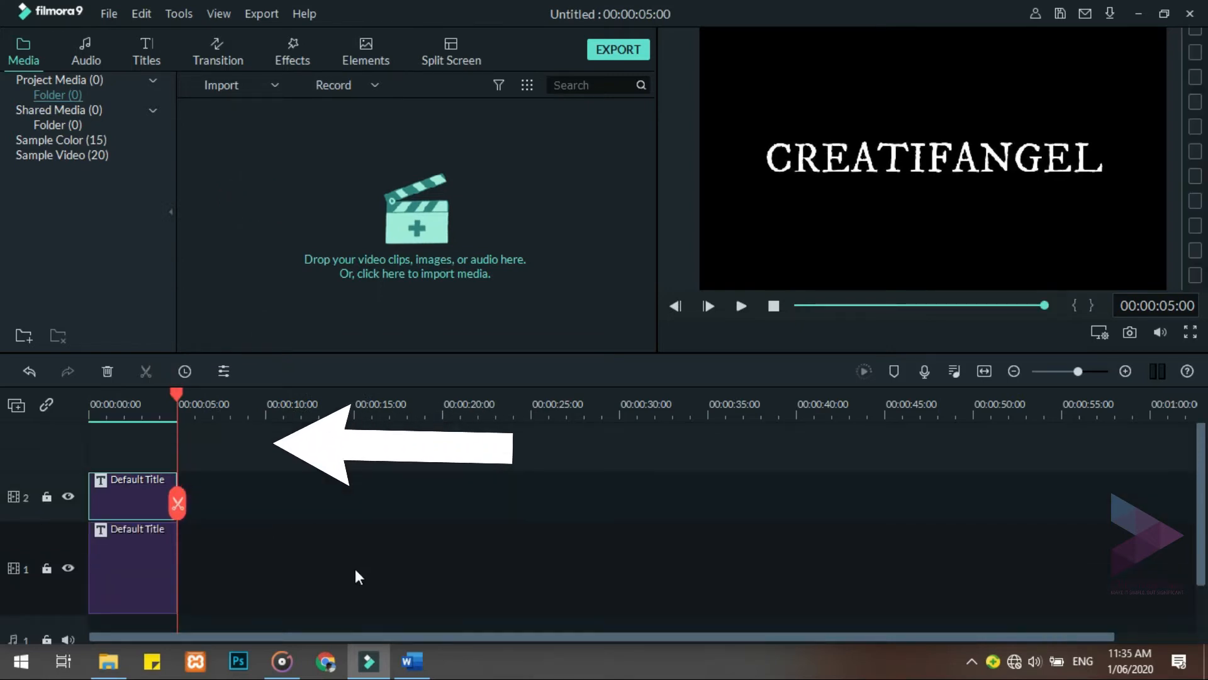
- Change the text fill color of the title on track 1 to black in the advanced text editor and apply it
double_click(145, 560)
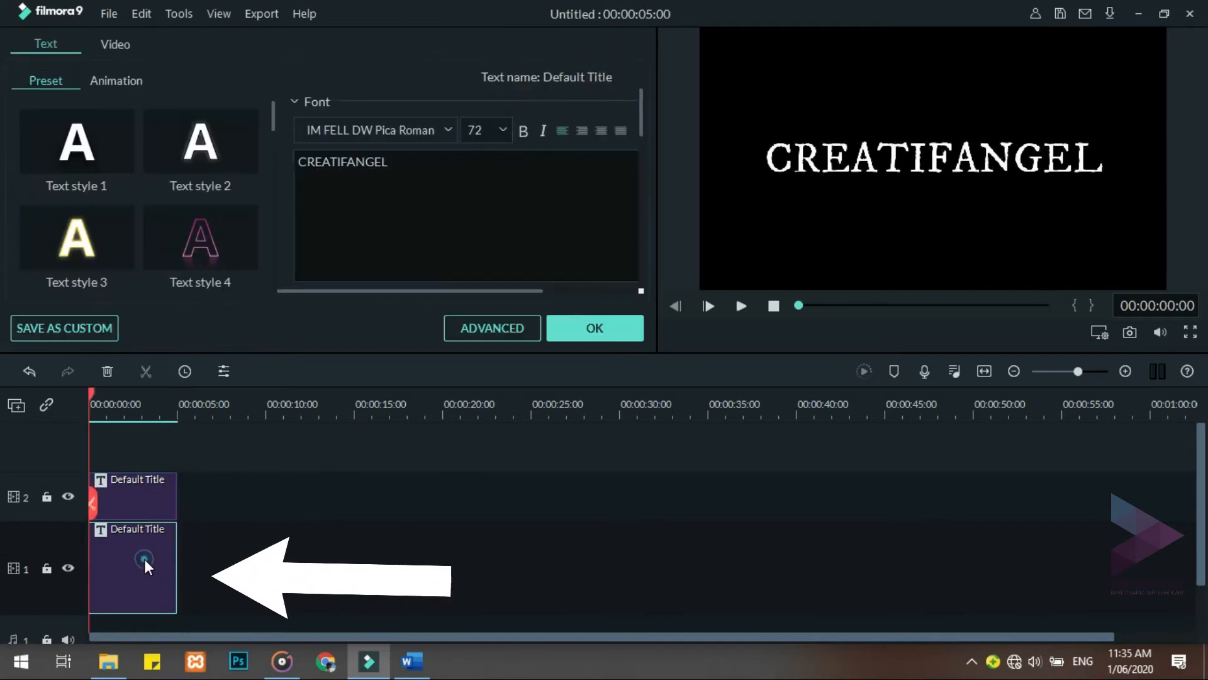
click(468, 331)
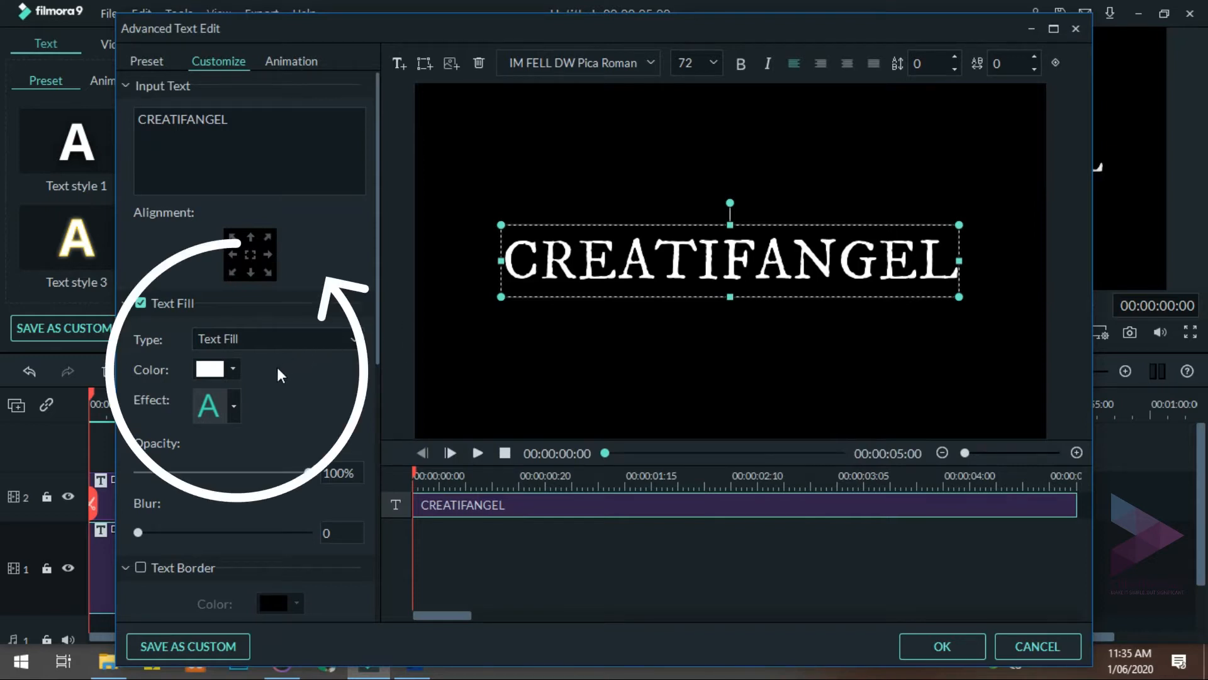
click(231, 369)
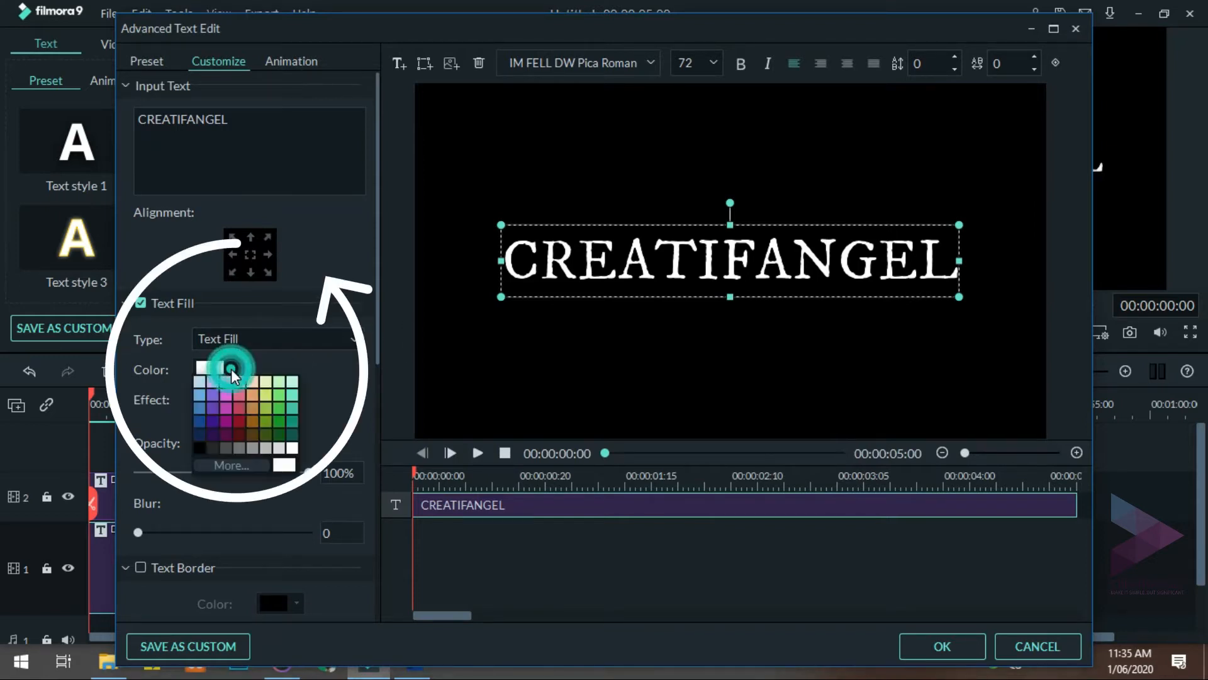
click(199, 448)
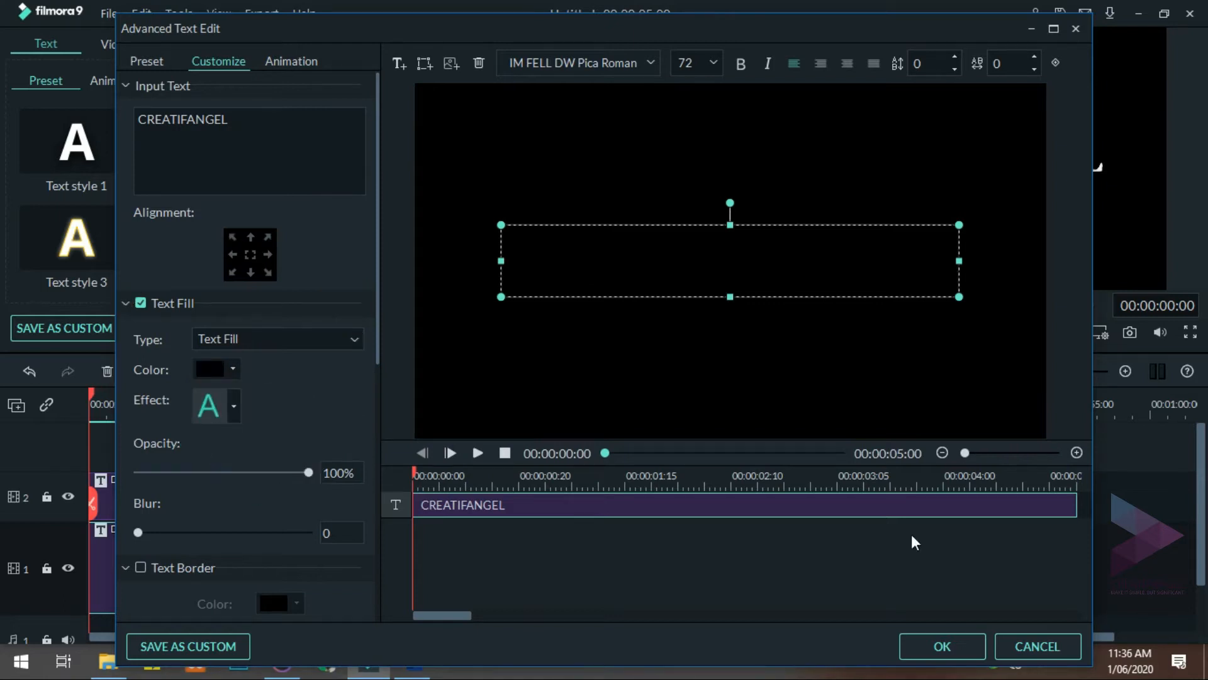
click(940, 645)
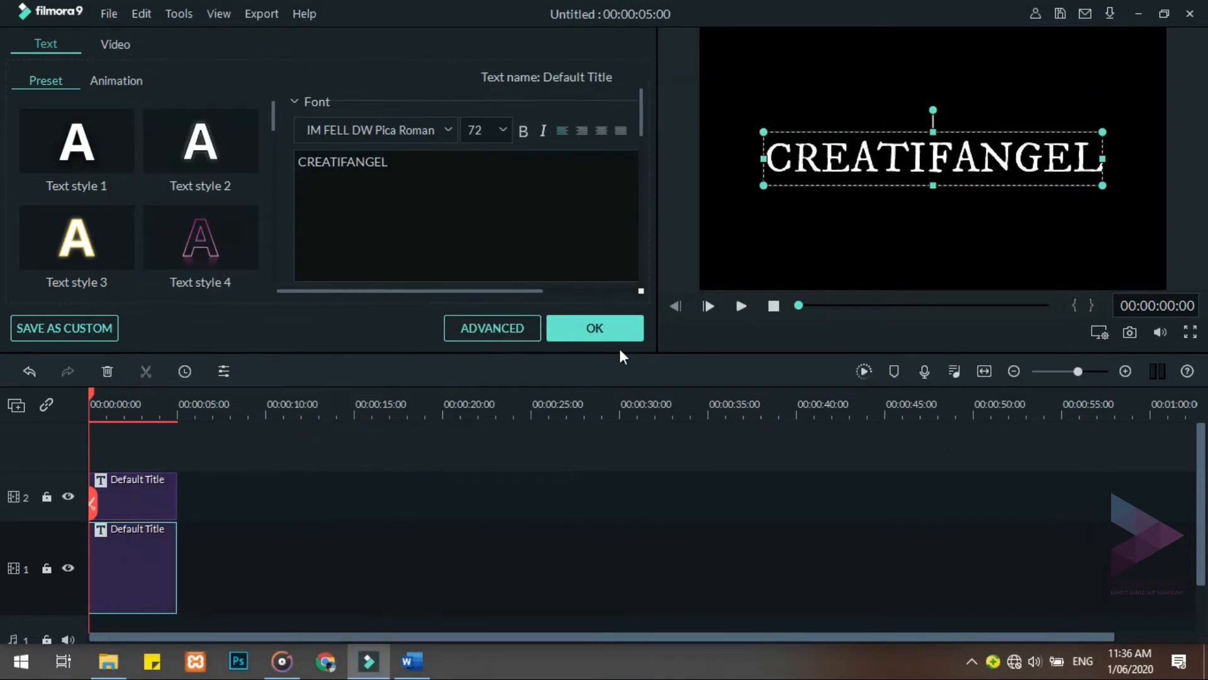
click(614, 330)
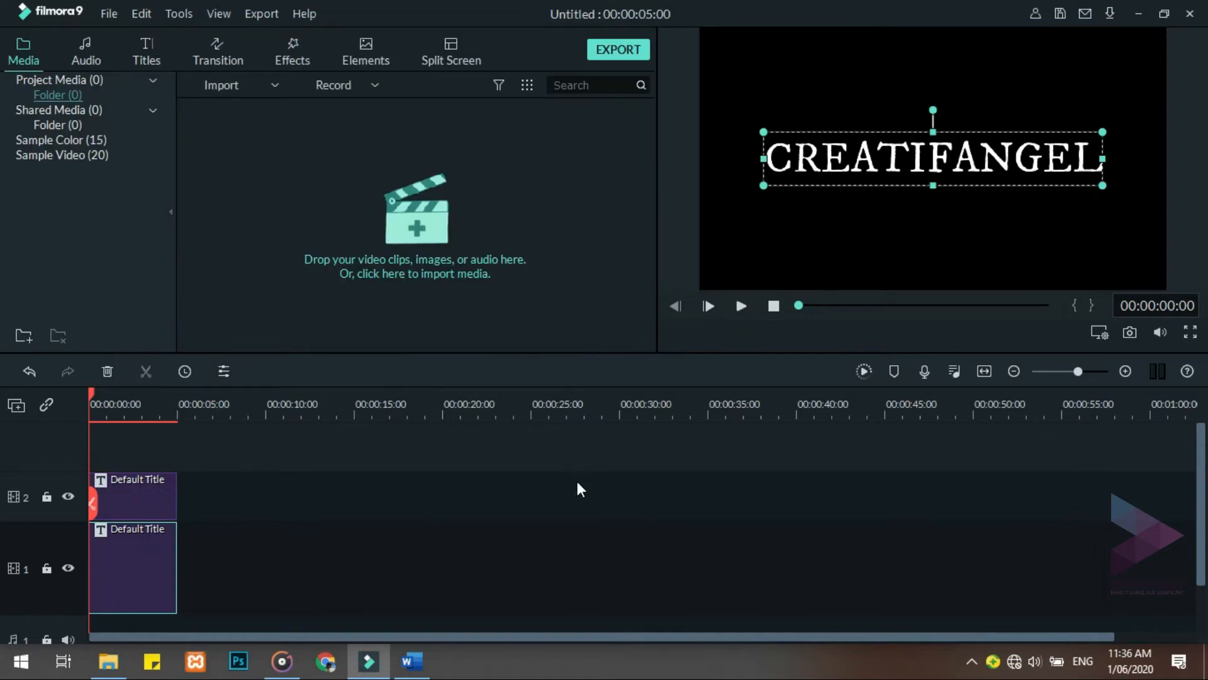
- Fit the timeline to the project and split both title clips at 00:00:02:00
click(984, 372)
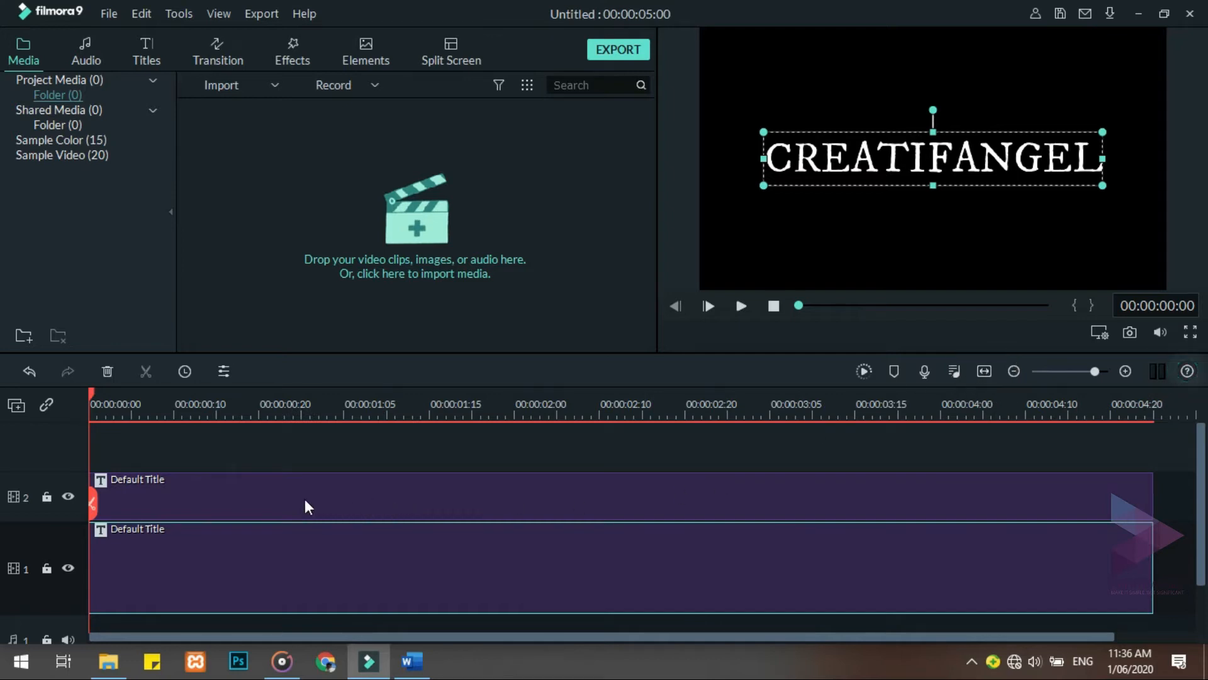
click(647, 444)
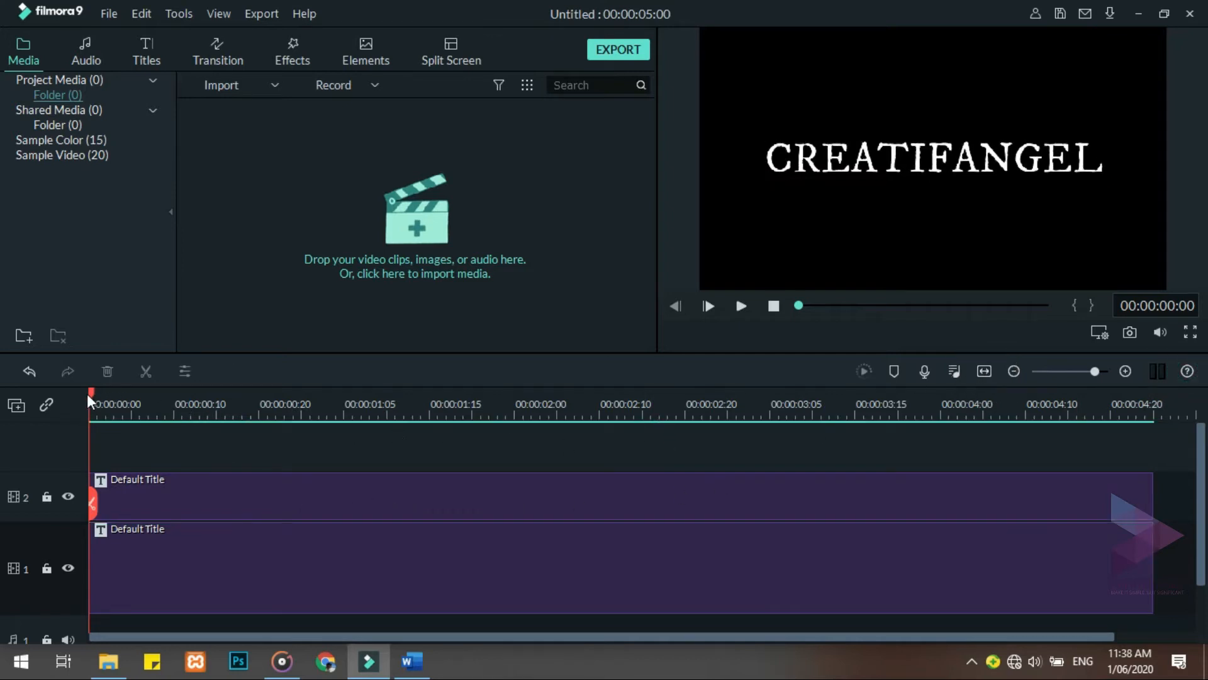
drag(92, 390, 516, 383)
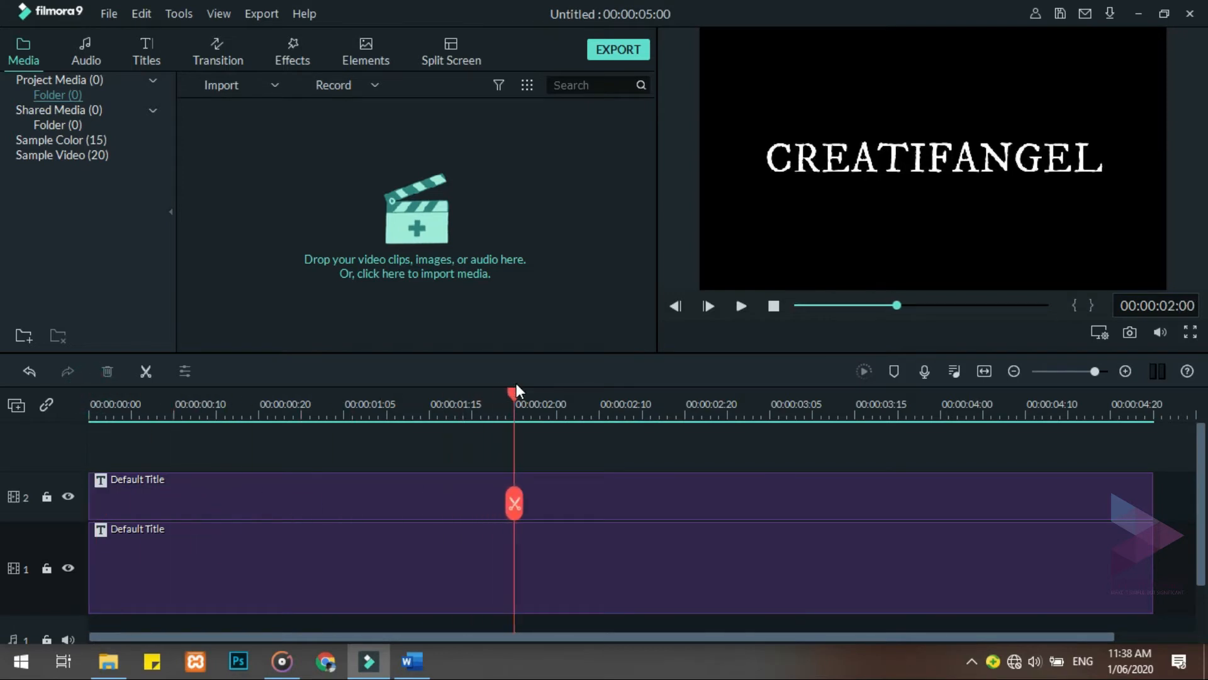
click(515, 504)
click(561, 452)
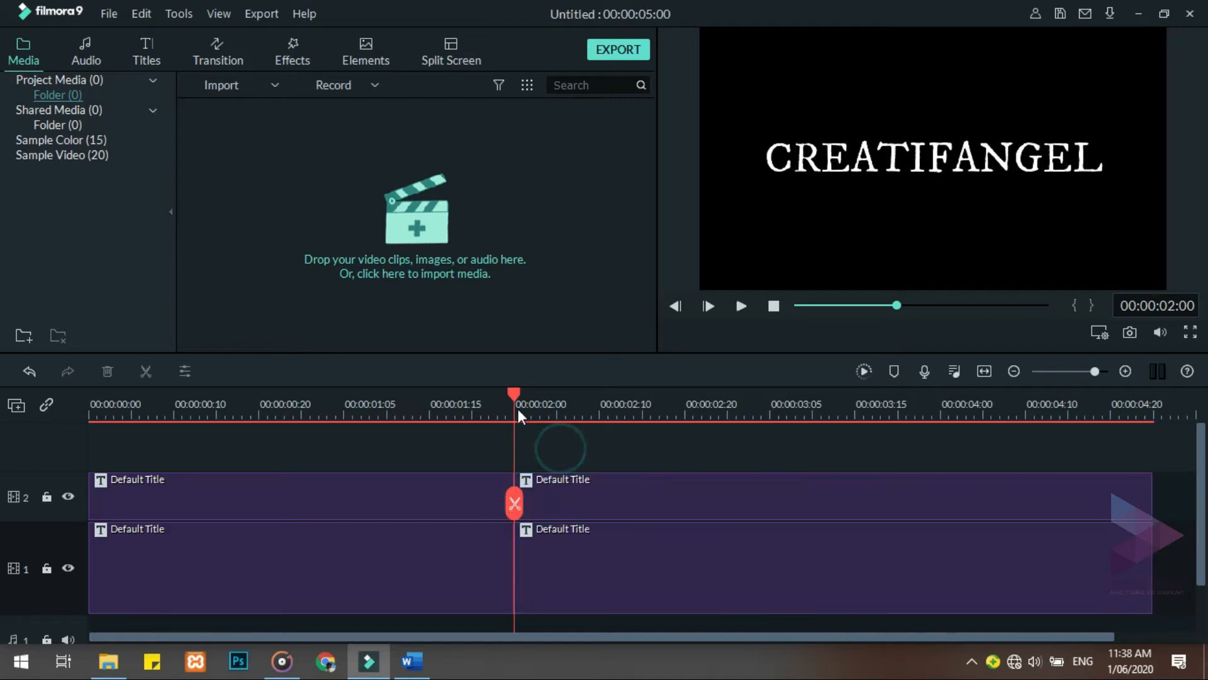
- Find the Deposit Up transition and apply it to the first title segment on track 2
drag(512, 393, 489, 392)
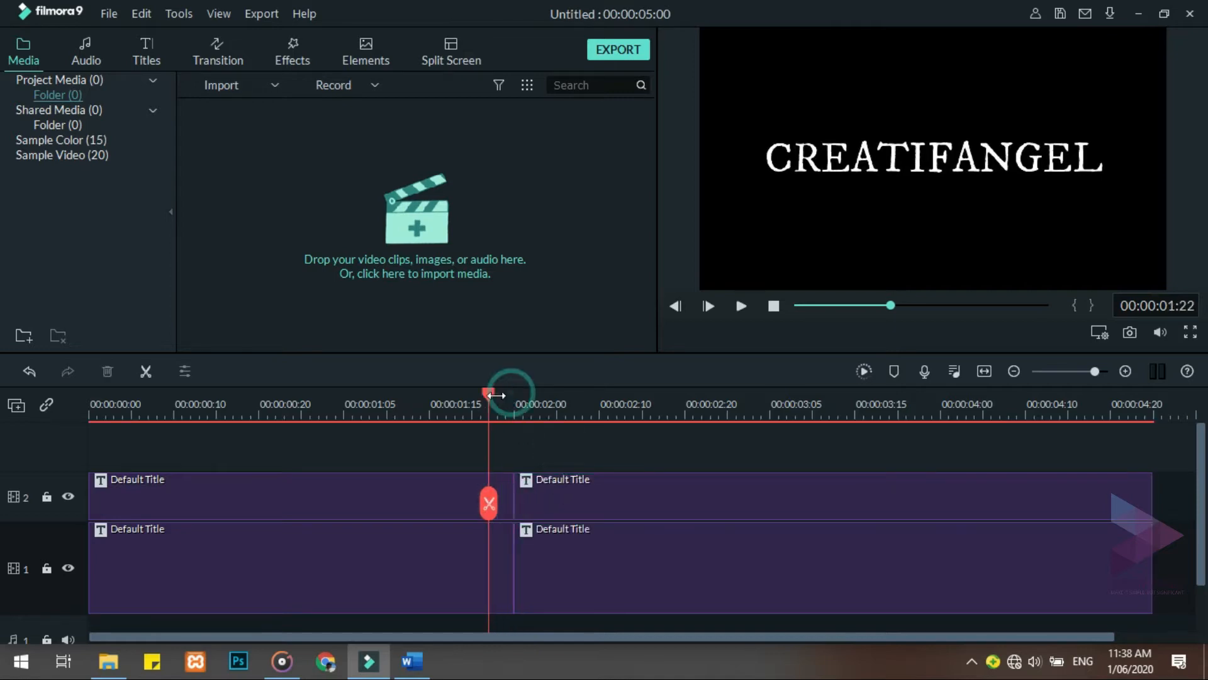
click(219, 49)
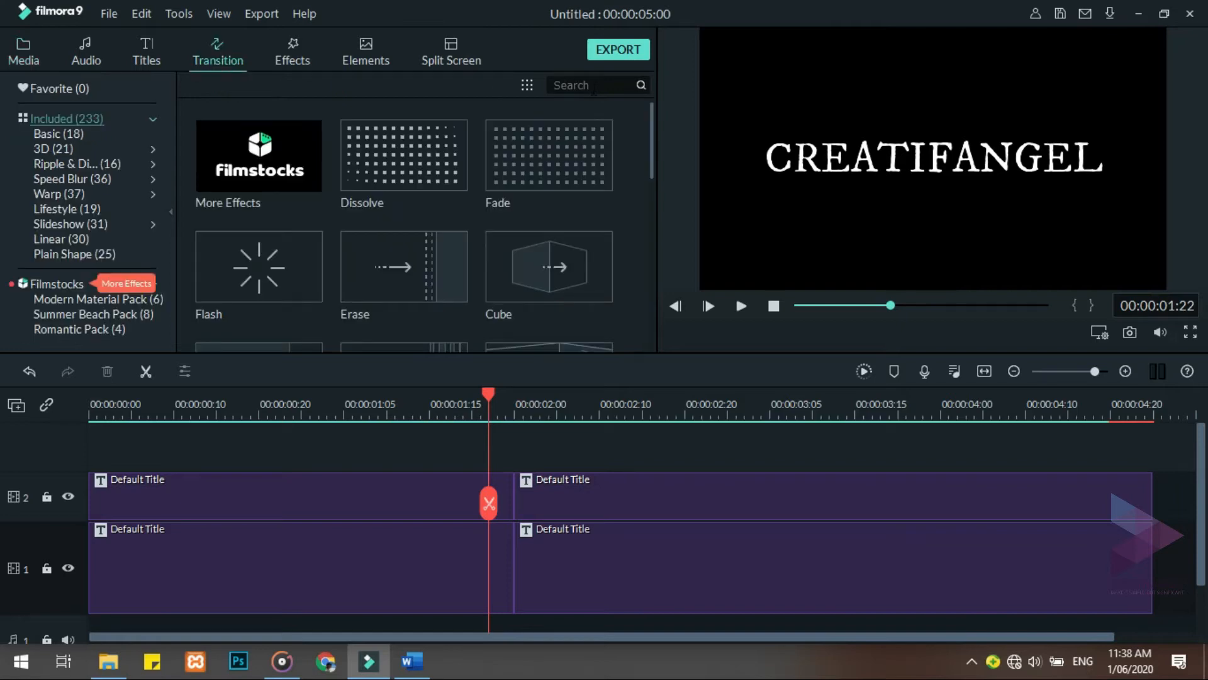
click(592, 86)
text(deposi)
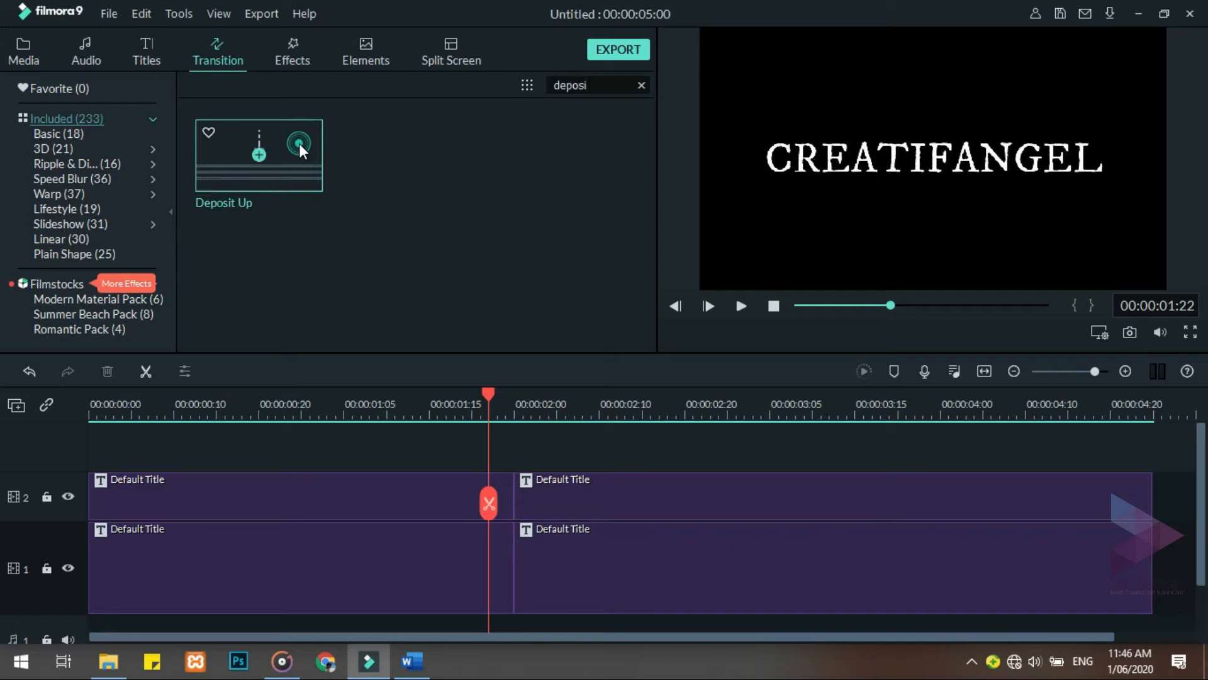
drag(299, 143, 301, 477)
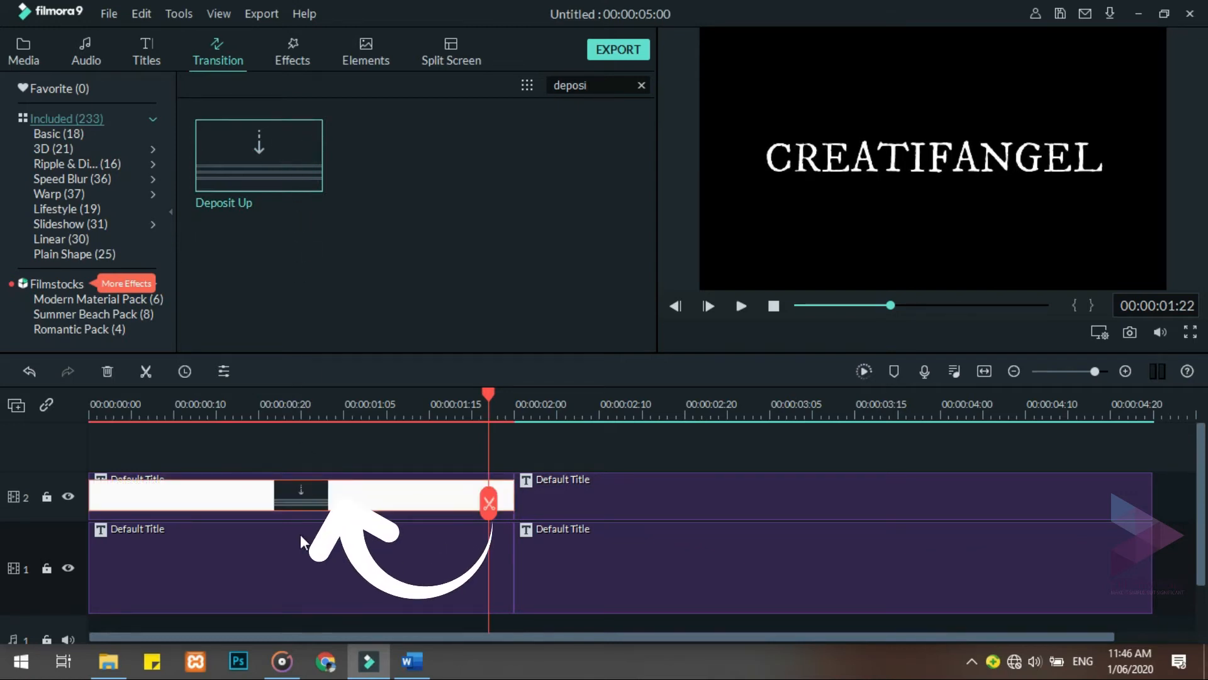
- Start a local MP4 export and name the output file Glicth 1
click(609, 50)
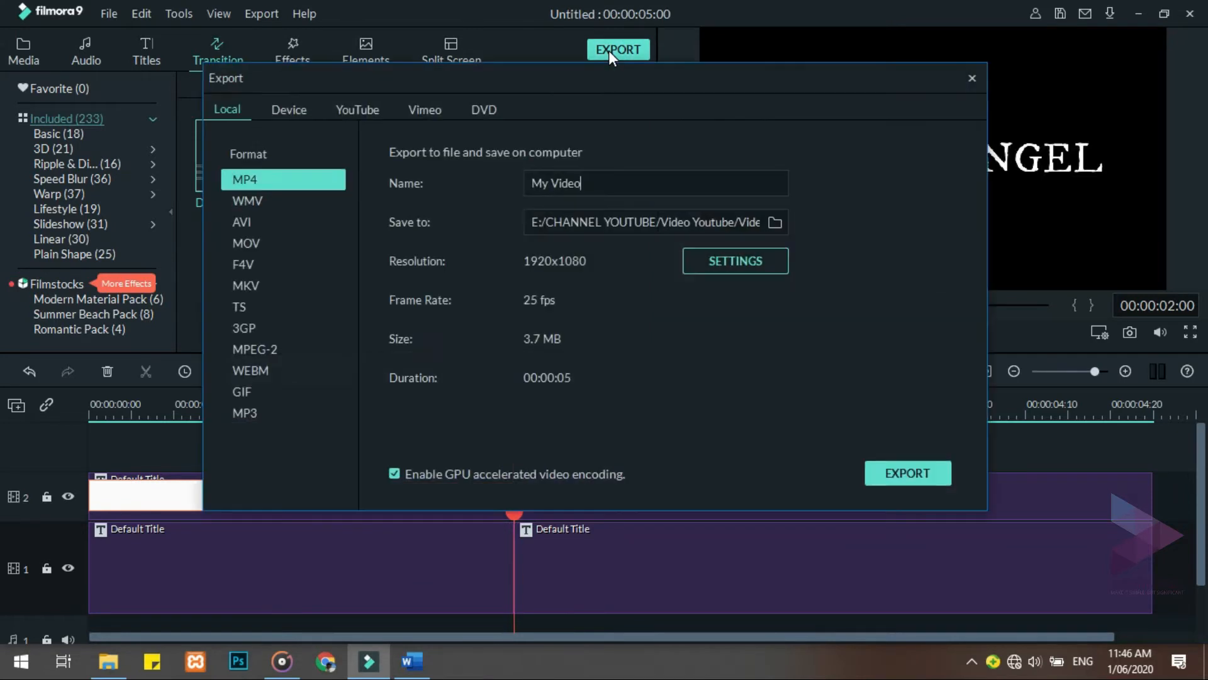
key(BackSpace)
key(BackSpace)
key(BackSpace)
key(BackSpace)
key(BackSpace)
key(BackSpace)
key(BackSpace)
key(BackSpace)
text(Glicth)
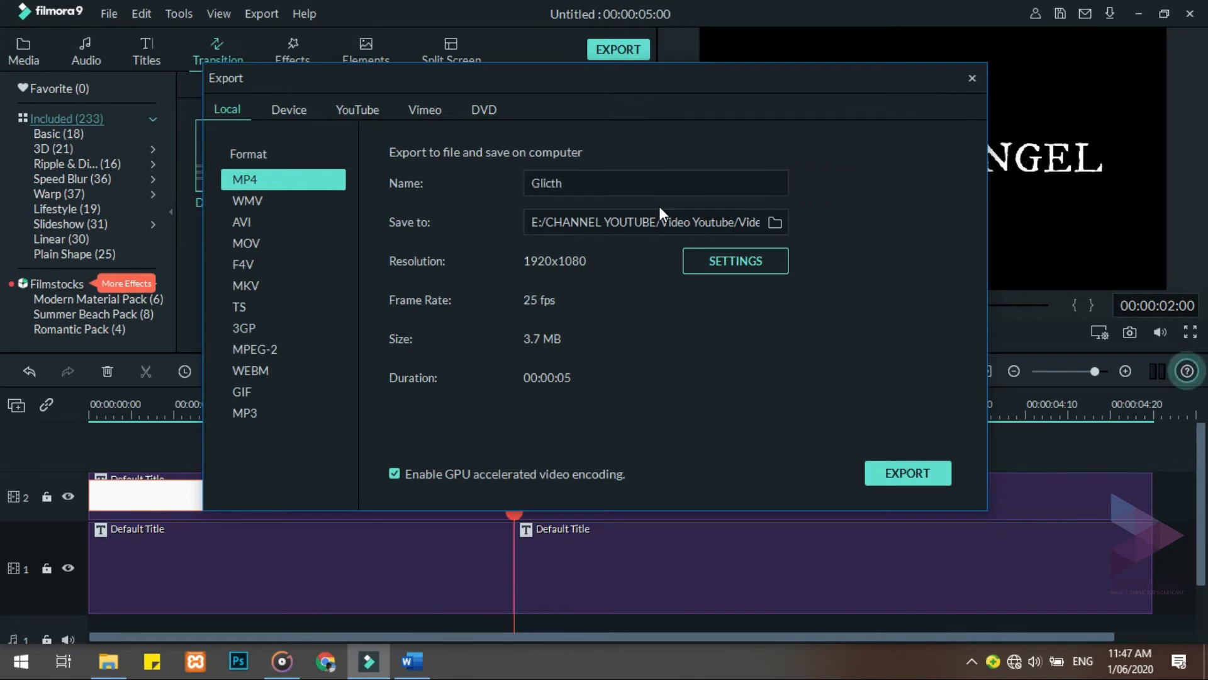
text( 1)
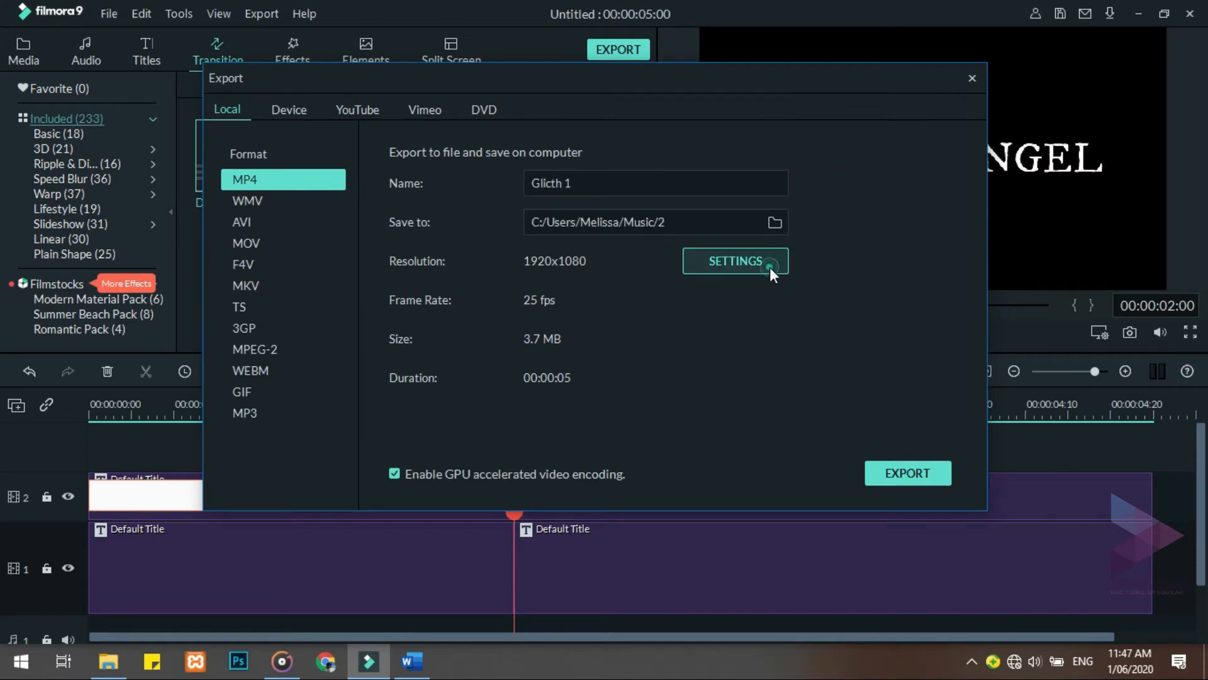
- Set the export quality to Better, export Glicth 1 as an MP4, and close the export windows once rendering is done
click(769, 267)
click(560, 89)
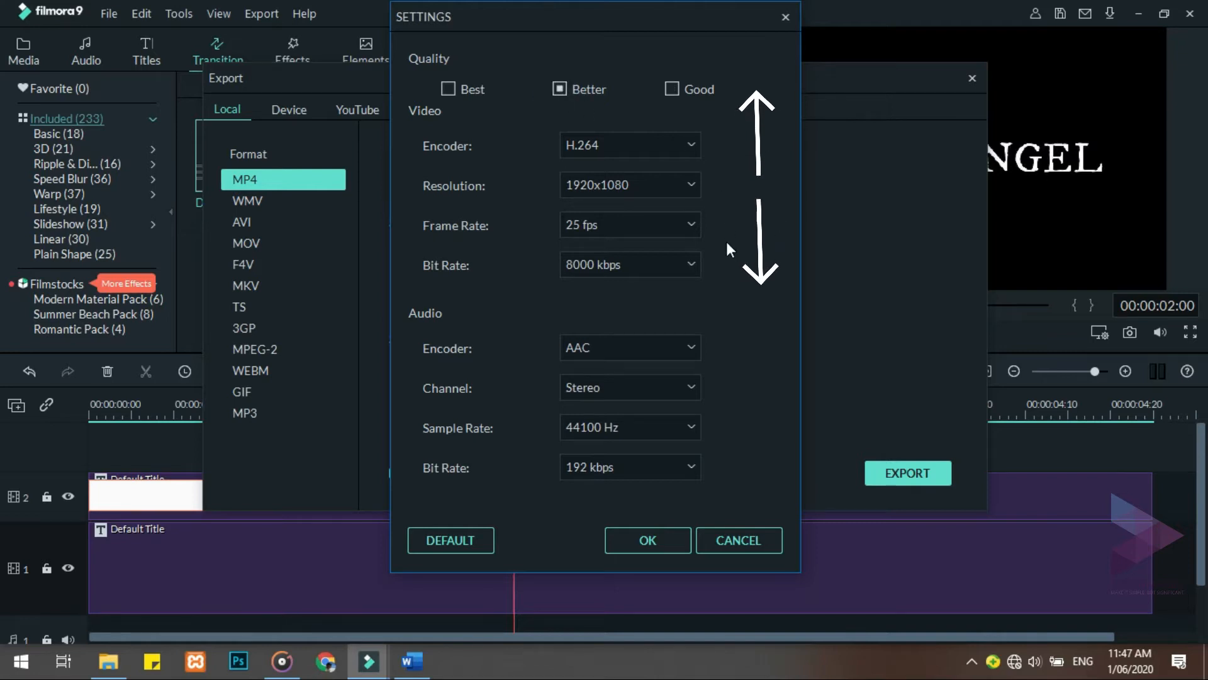
click(654, 538)
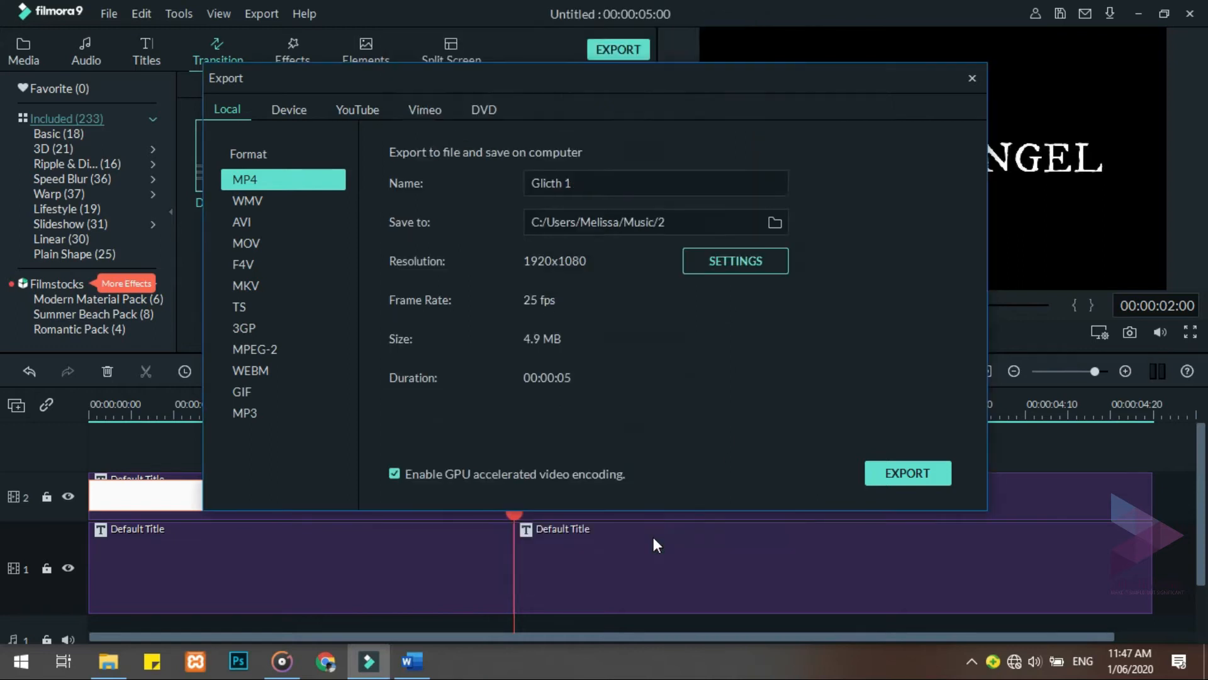
click(890, 471)
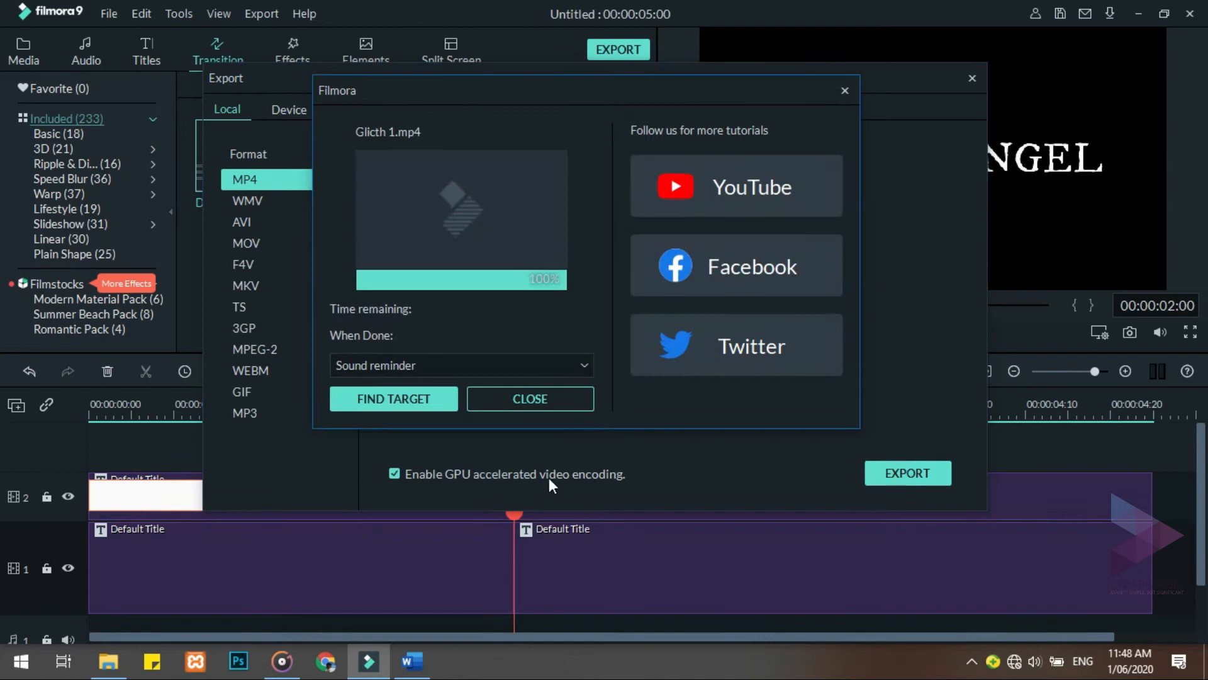
click(553, 402)
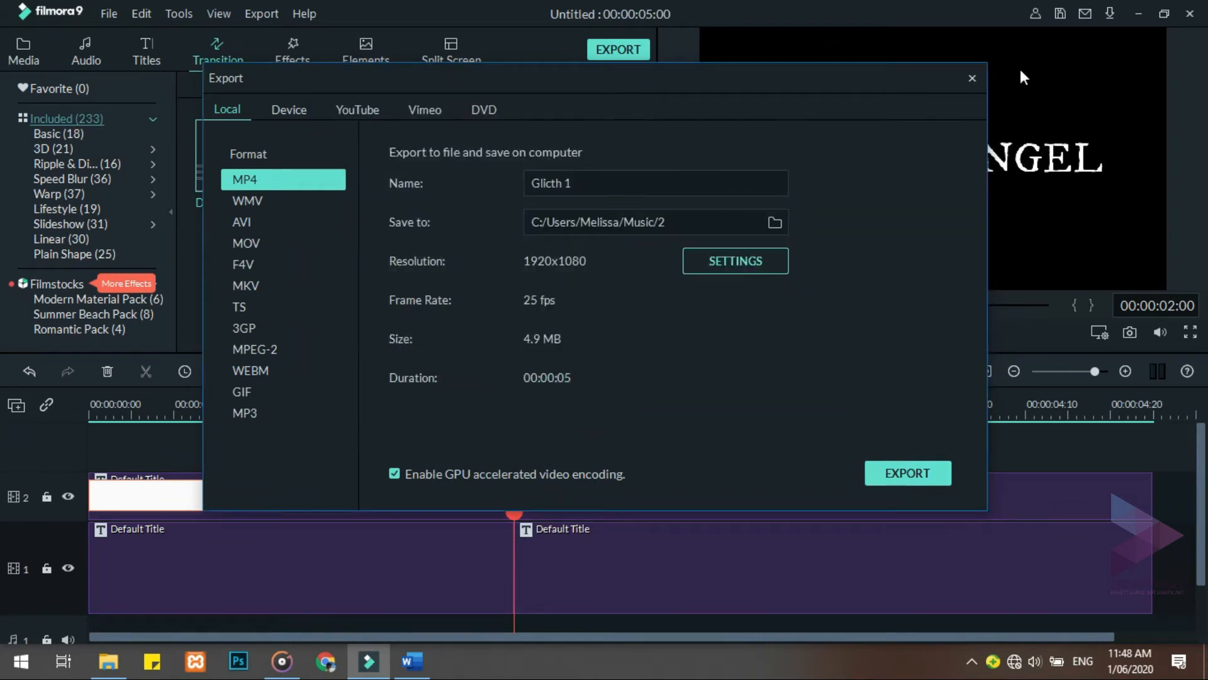
click(975, 76)
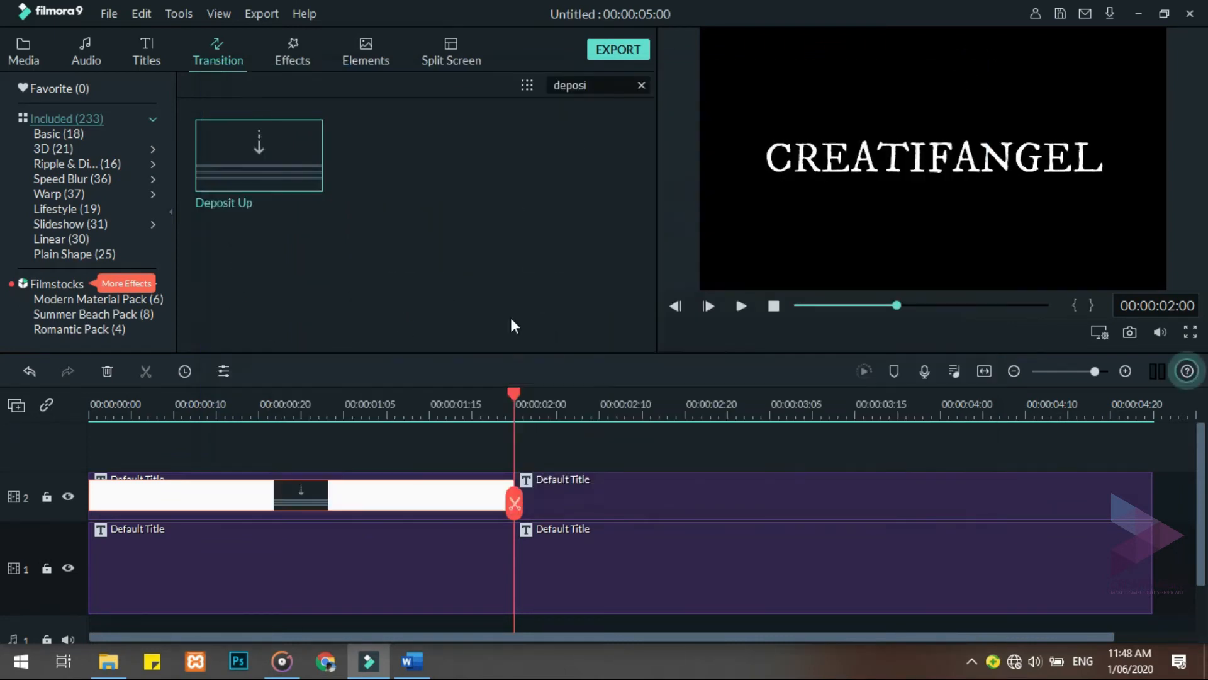
- Delete all the title segments from tracks 1 and 2 to empty the timeline
click(323, 575)
key(Delete)
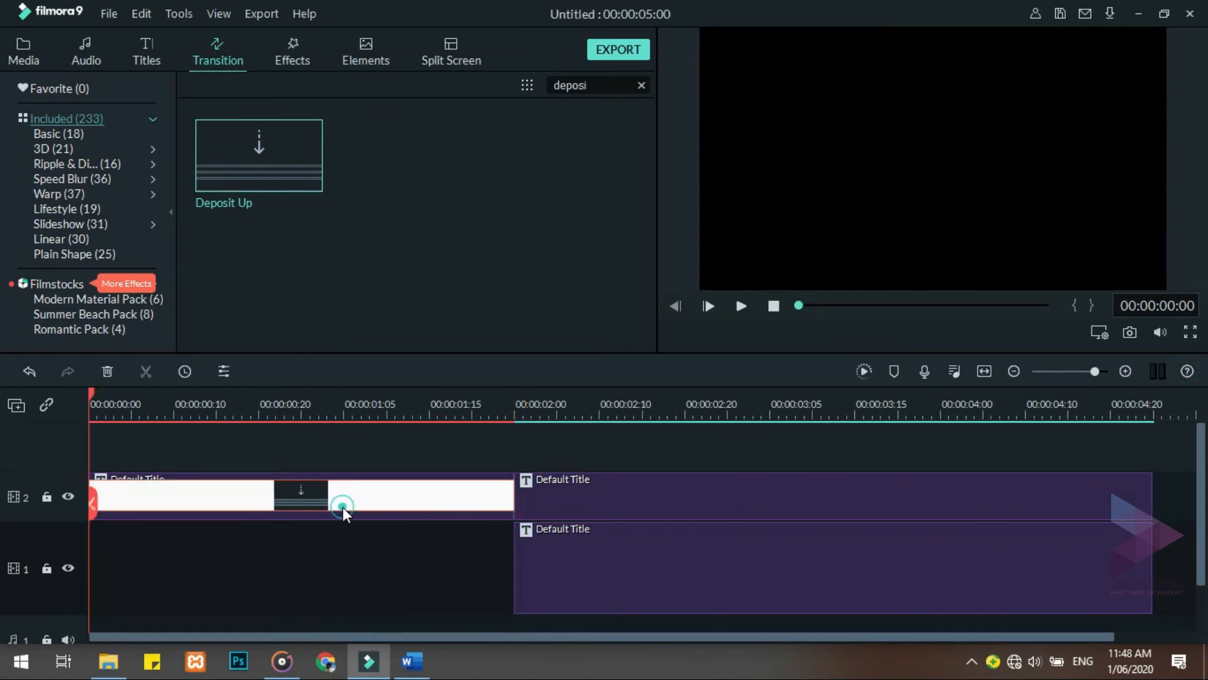
click(608, 489)
key(Delete)
click(614, 585)
key(Delete)
click(398, 483)
key(Delete)
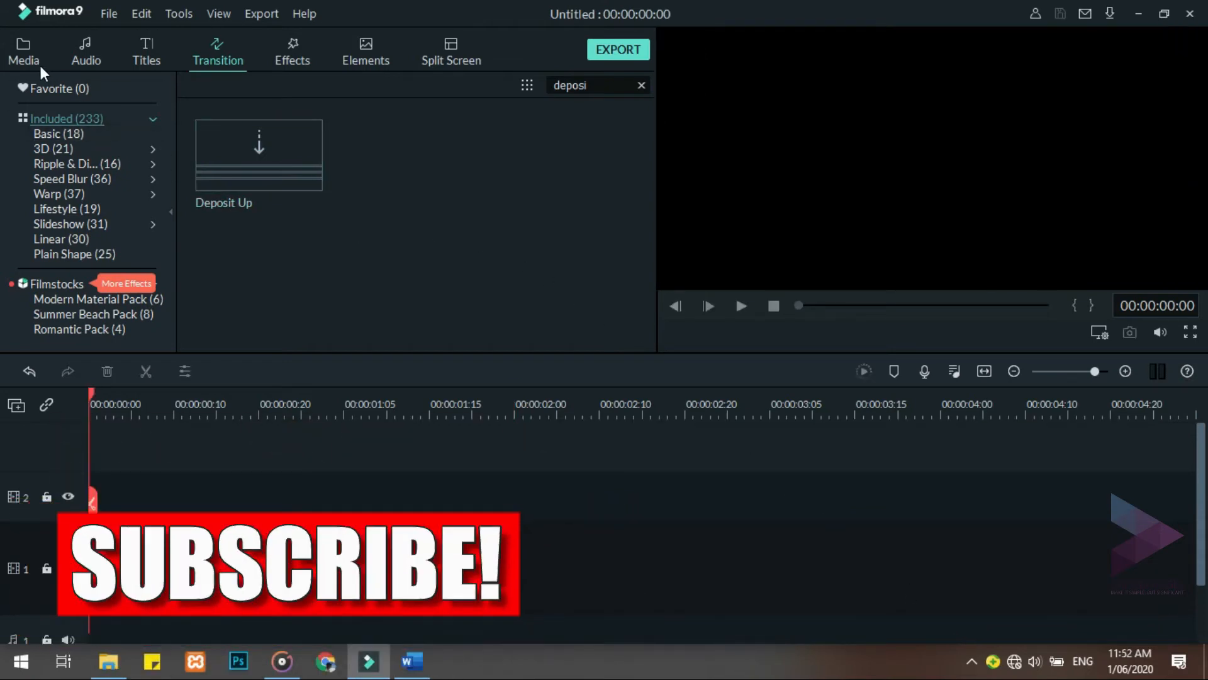
- Import the video files 170216A_142_WomanWatchingWaterfall2_1080p.mp4 and Glicth 1.mp4 into the project media
click(28, 56)
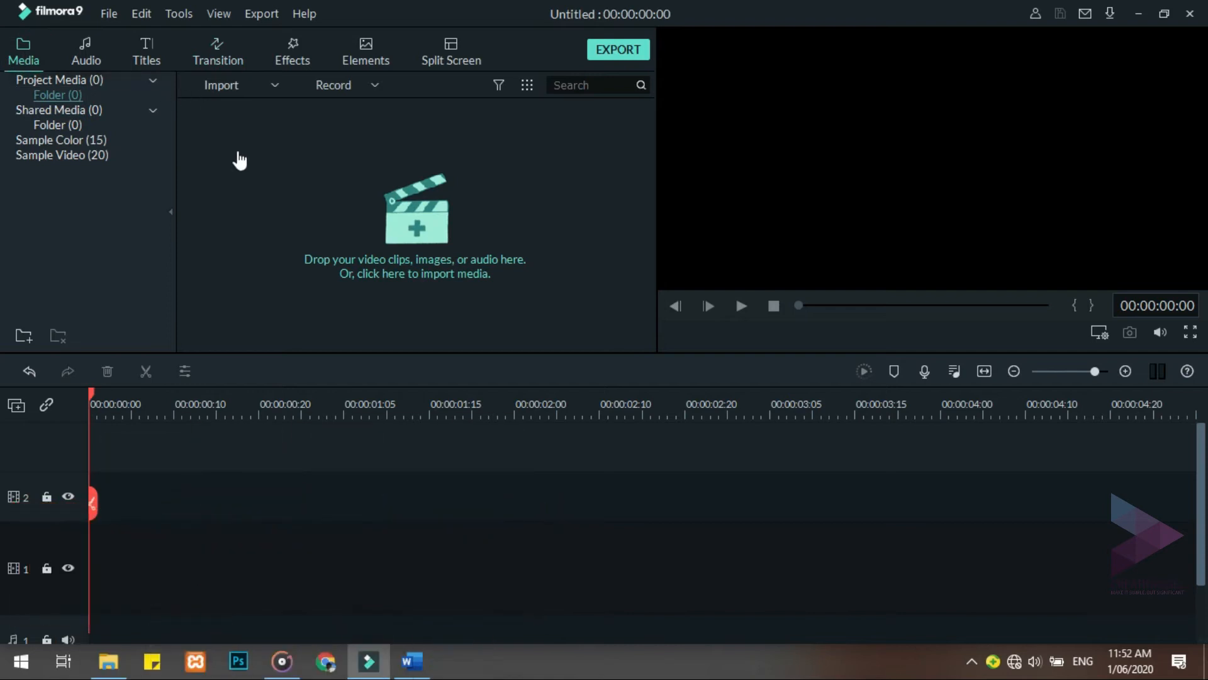
click(237, 151)
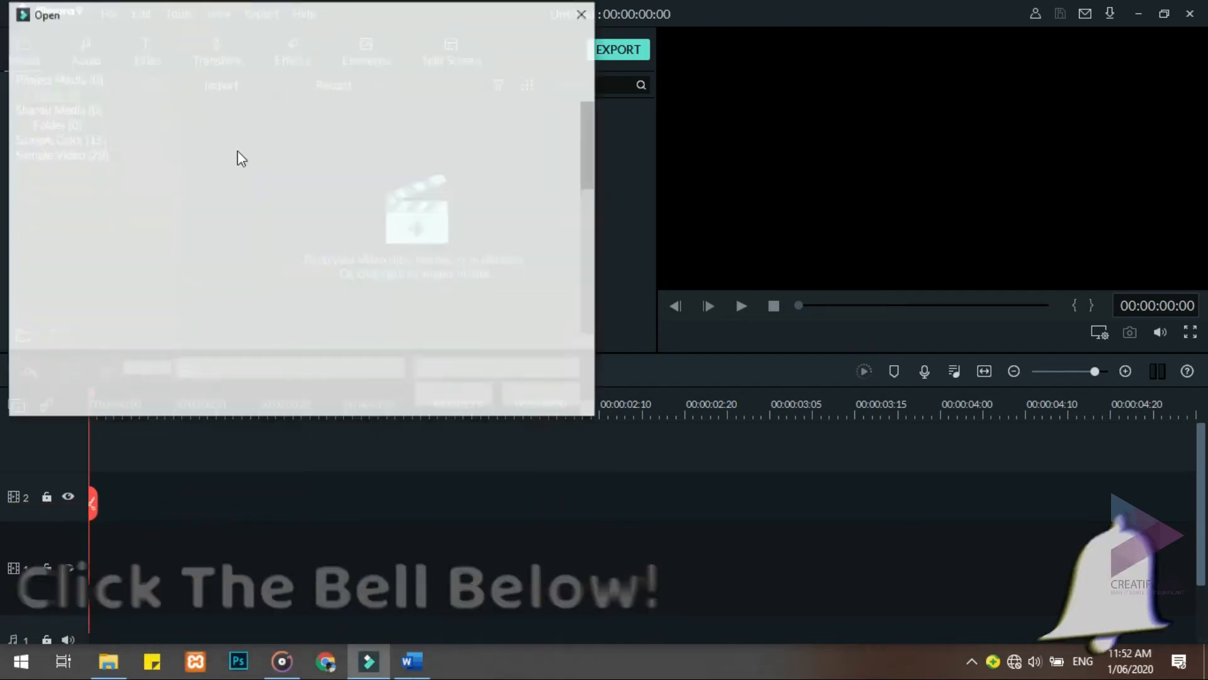
click(329, 164)
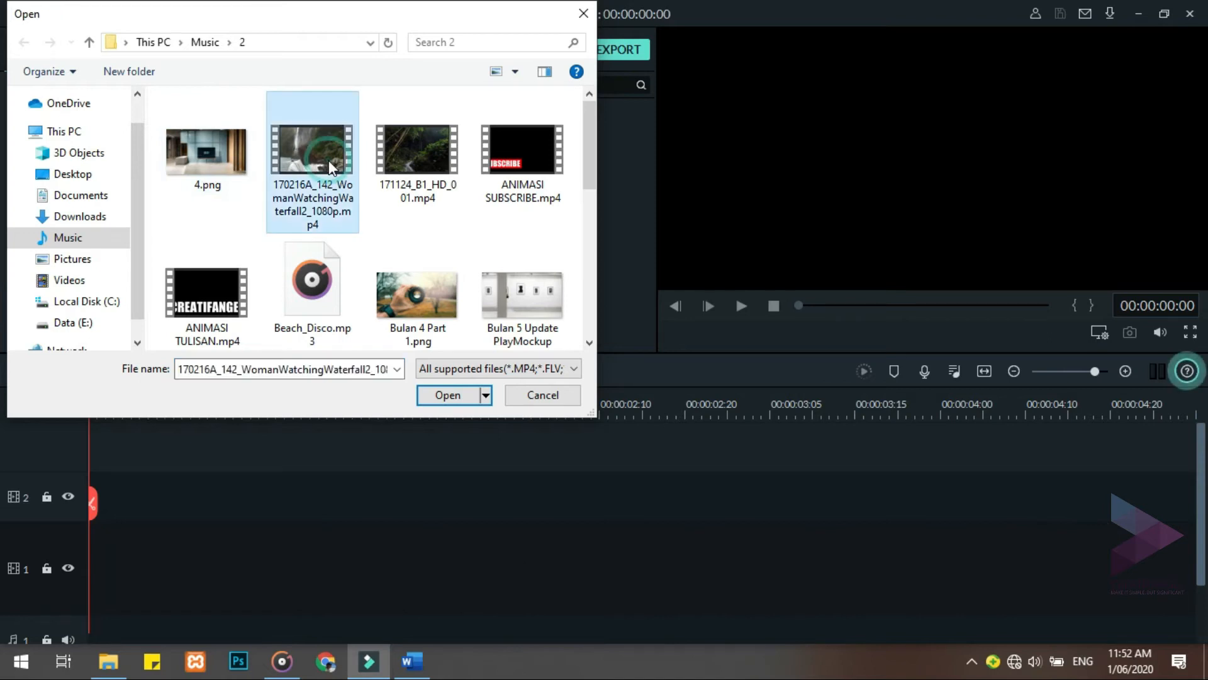
double_click(328, 160)
right_click(260, 239)
click(290, 247)
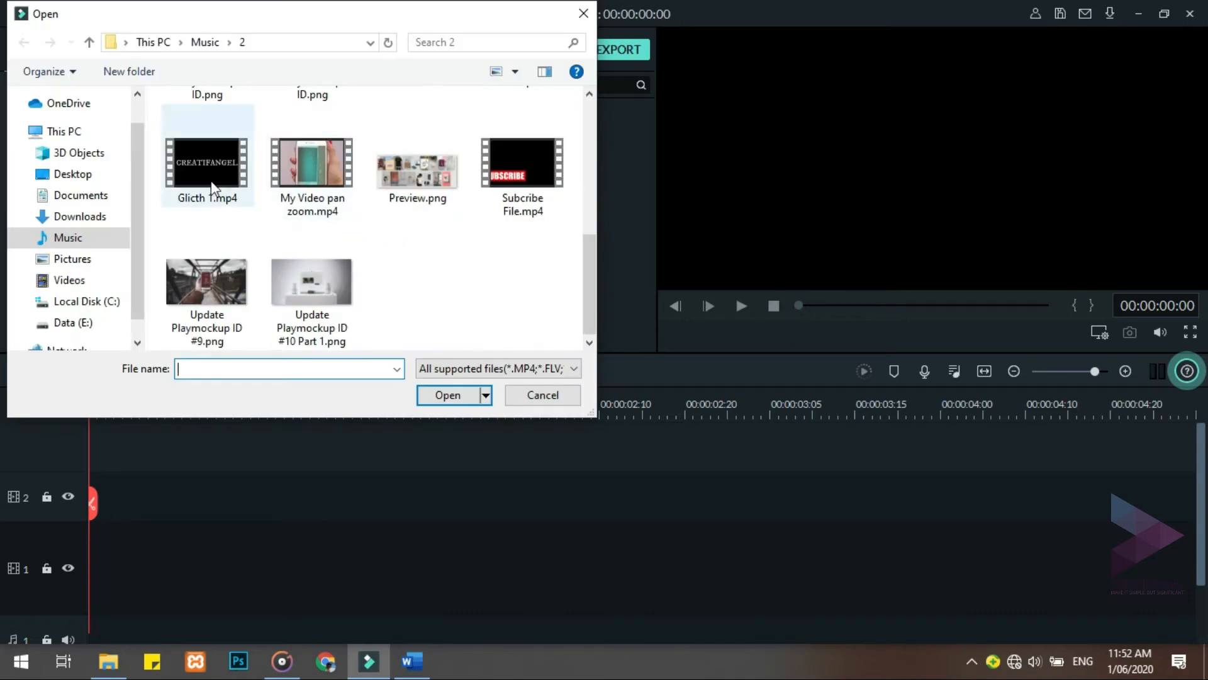
double_click(205, 167)
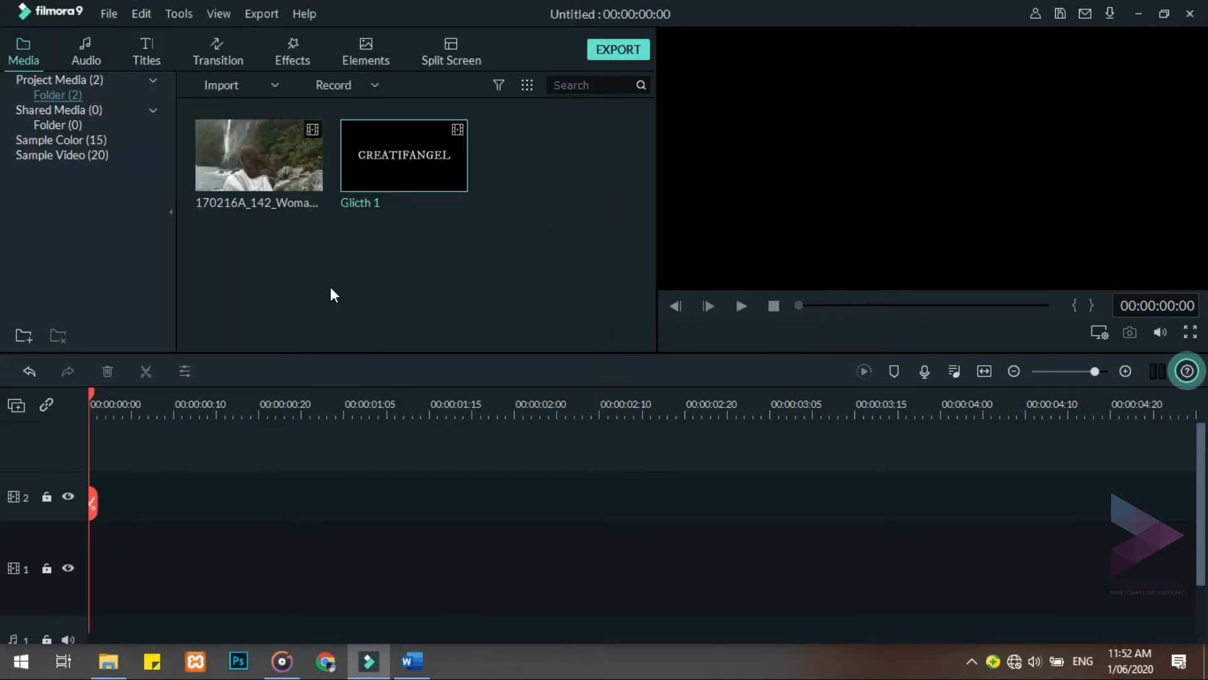
- Place the waterfall video at the start of track 1 and the Glicth 1 clip above it on track 2
click(302, 163)
drag(302, 168, 62, 557)
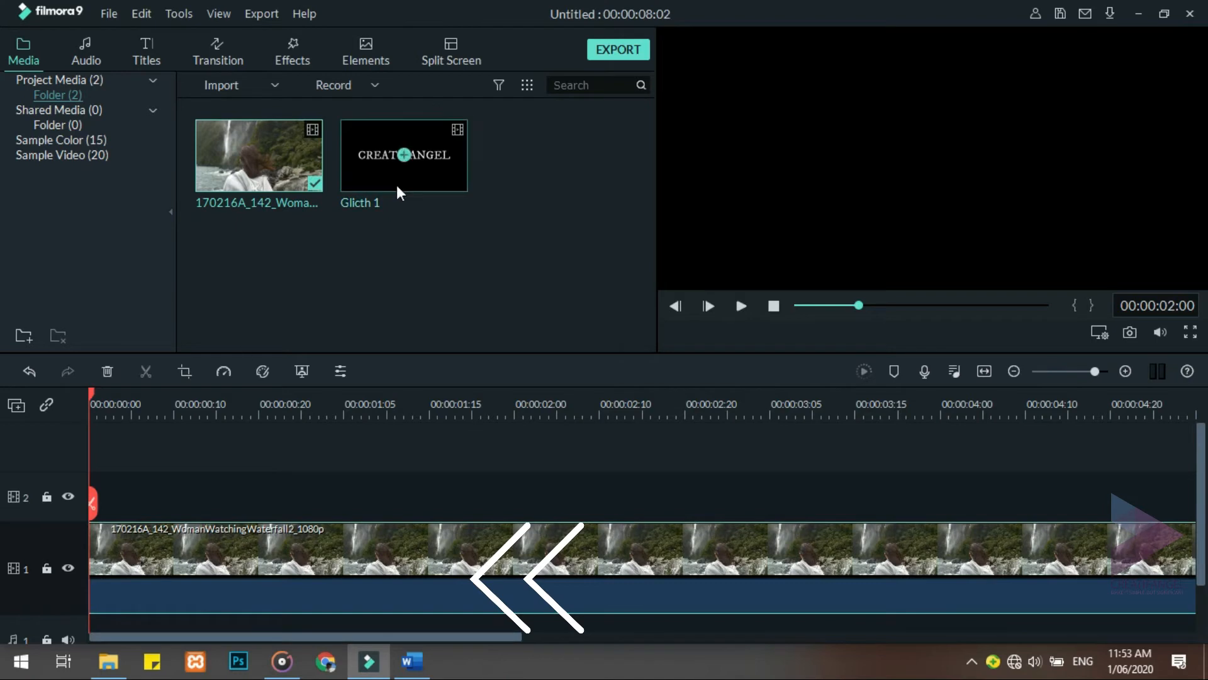
drag(429, 154, 141, 506)
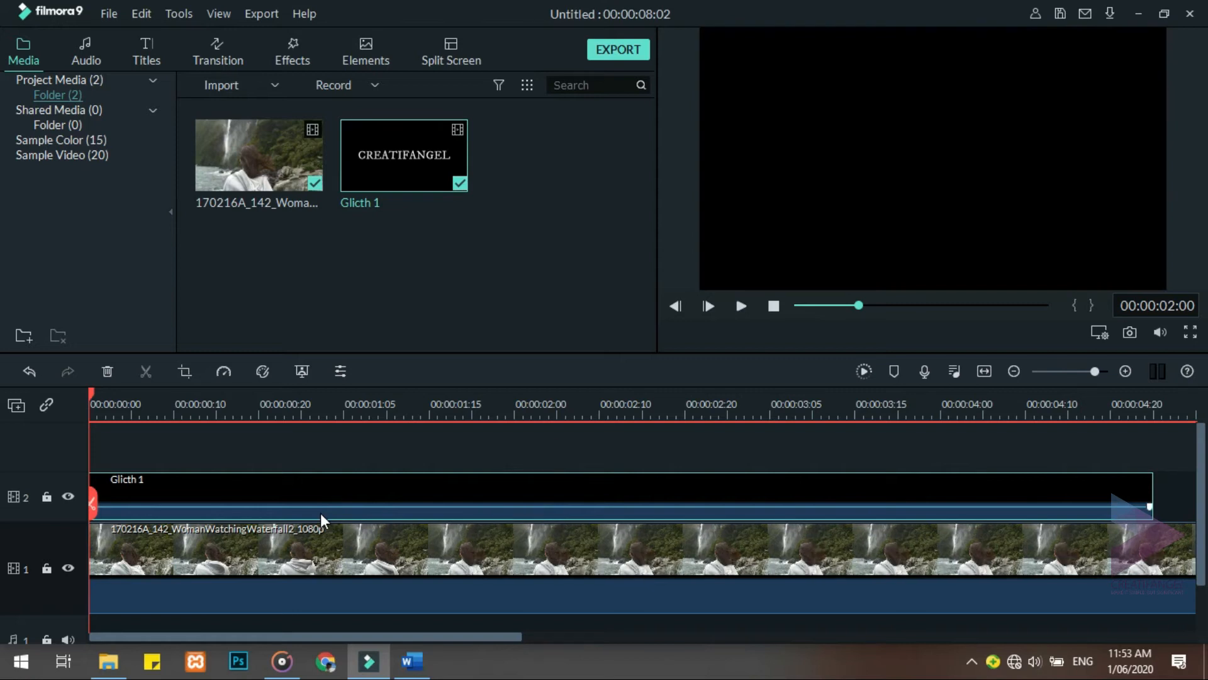
- Split the waterfall video at 00:00:05:00, where Glicth 1 ends, and delete the remaining part
click(1136, 405)
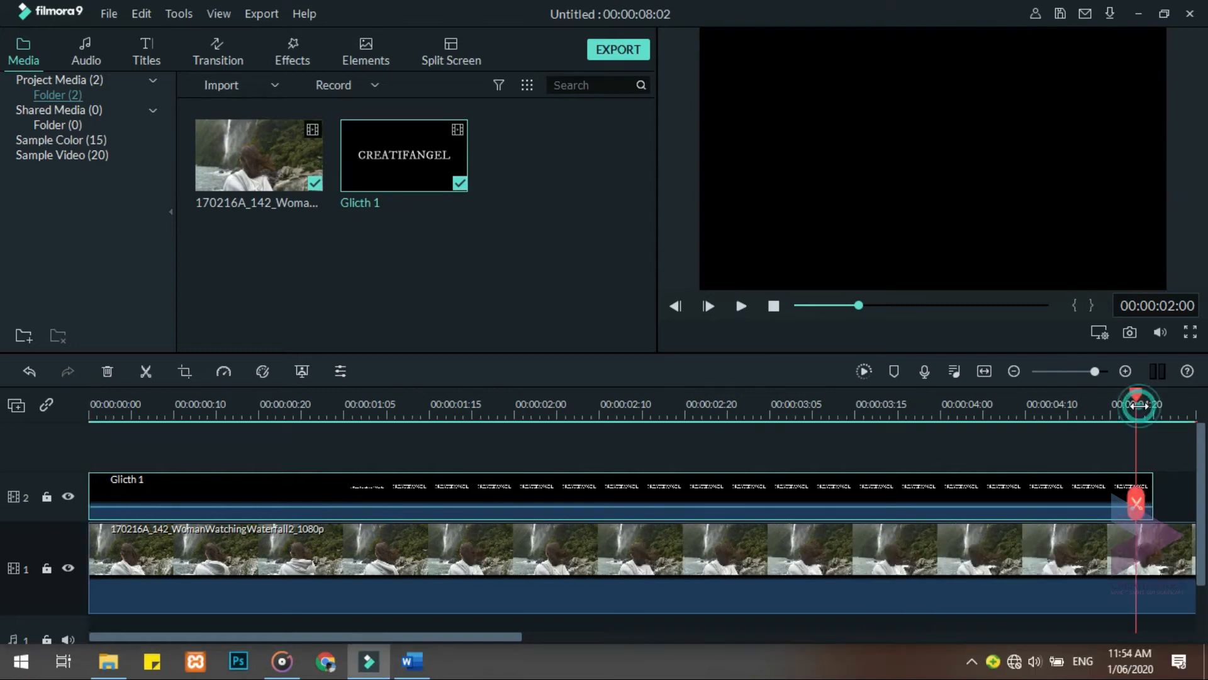
drag(1138, 397, 1157, 395)
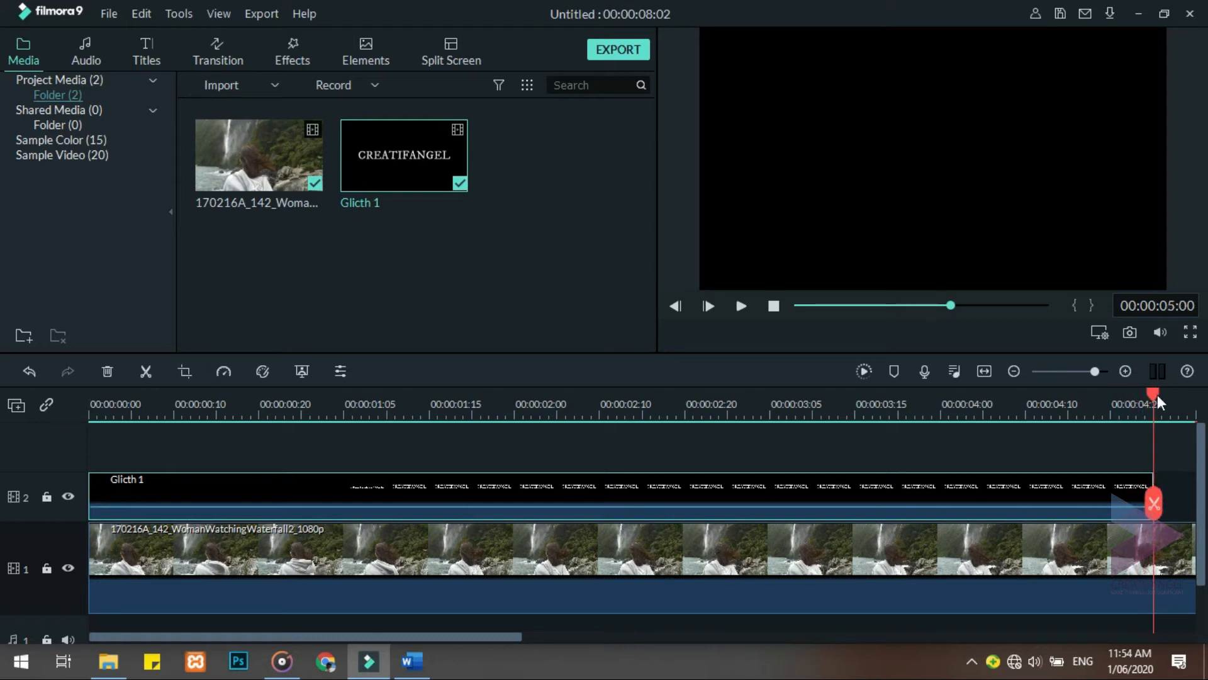
click(1154, 502)
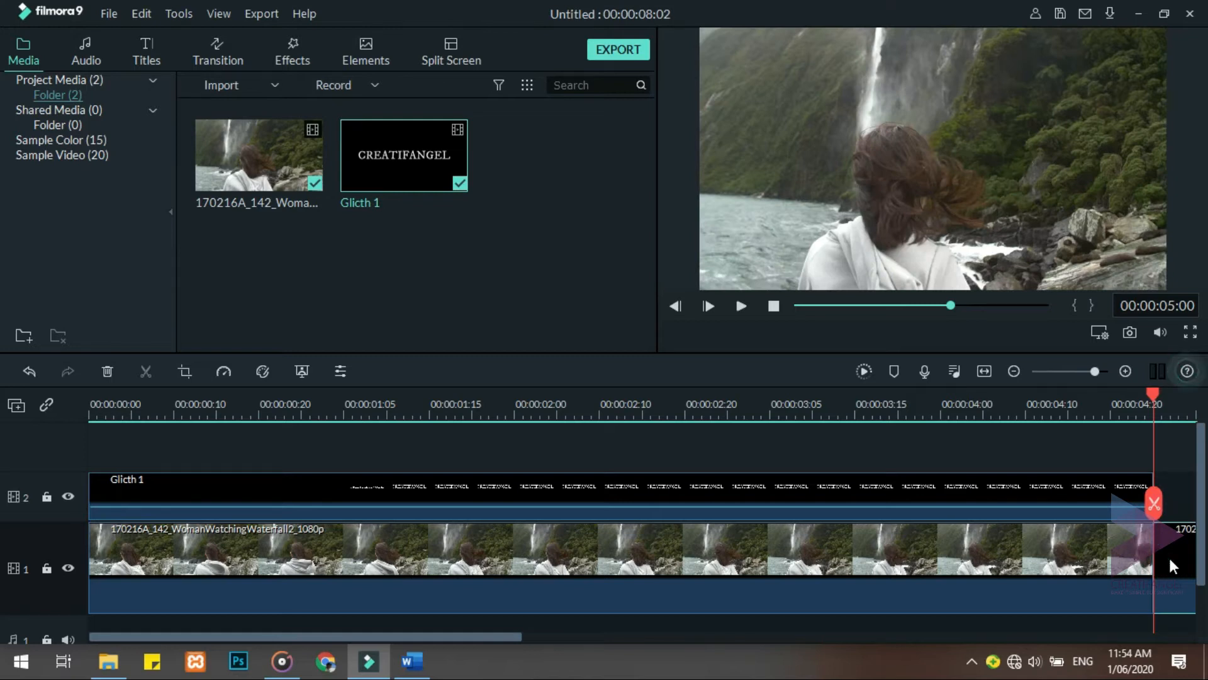
click(1181, 561)
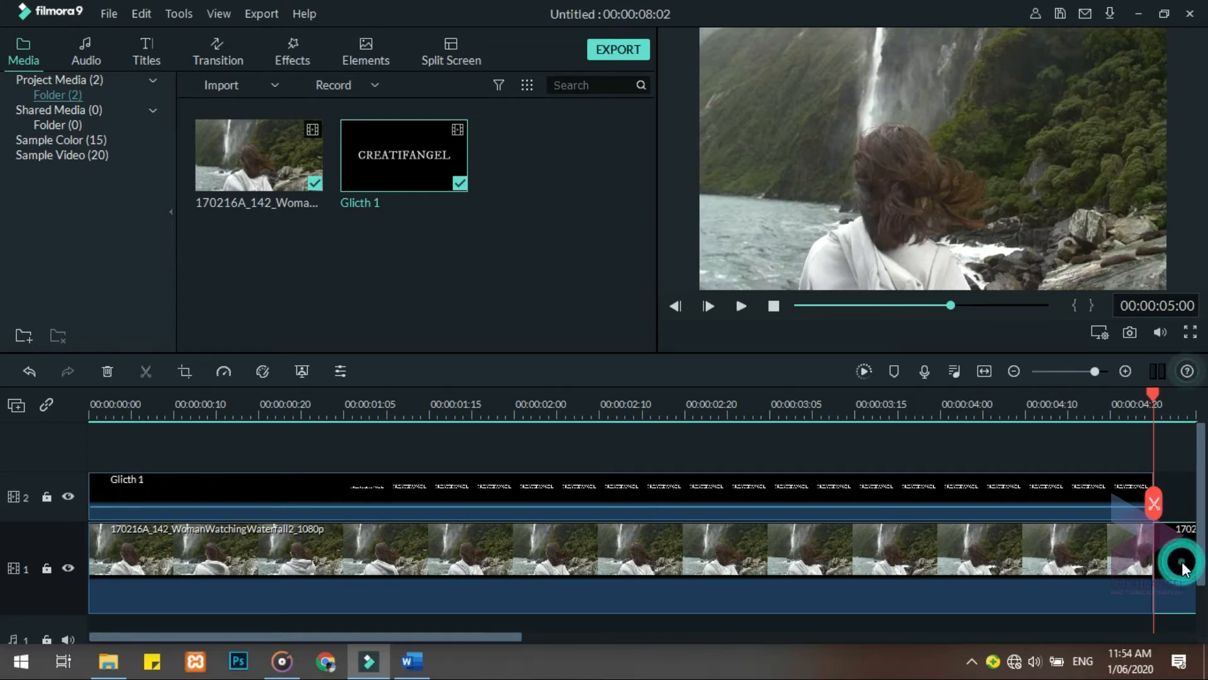
key(Delete)
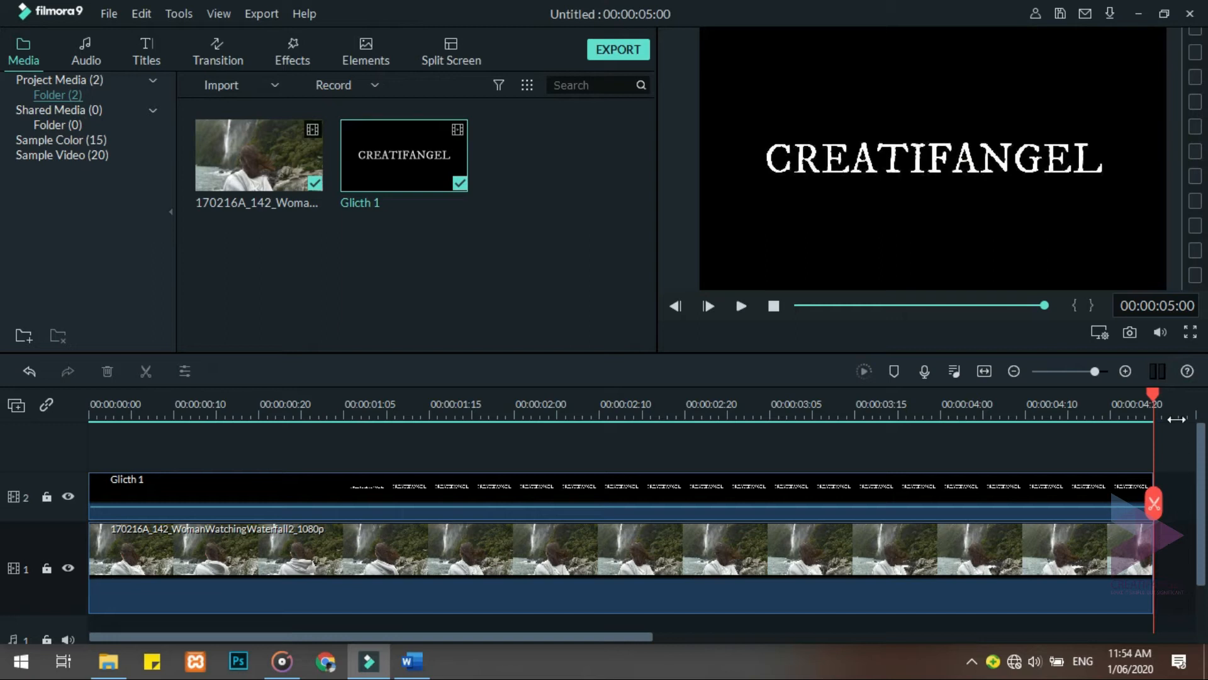
- Set the blending mode of the Glicth 1 clip on track 2 to Lighten and apply it
drag(1155, 397, 1077, 403)
drag(993, 419, 443, 409)
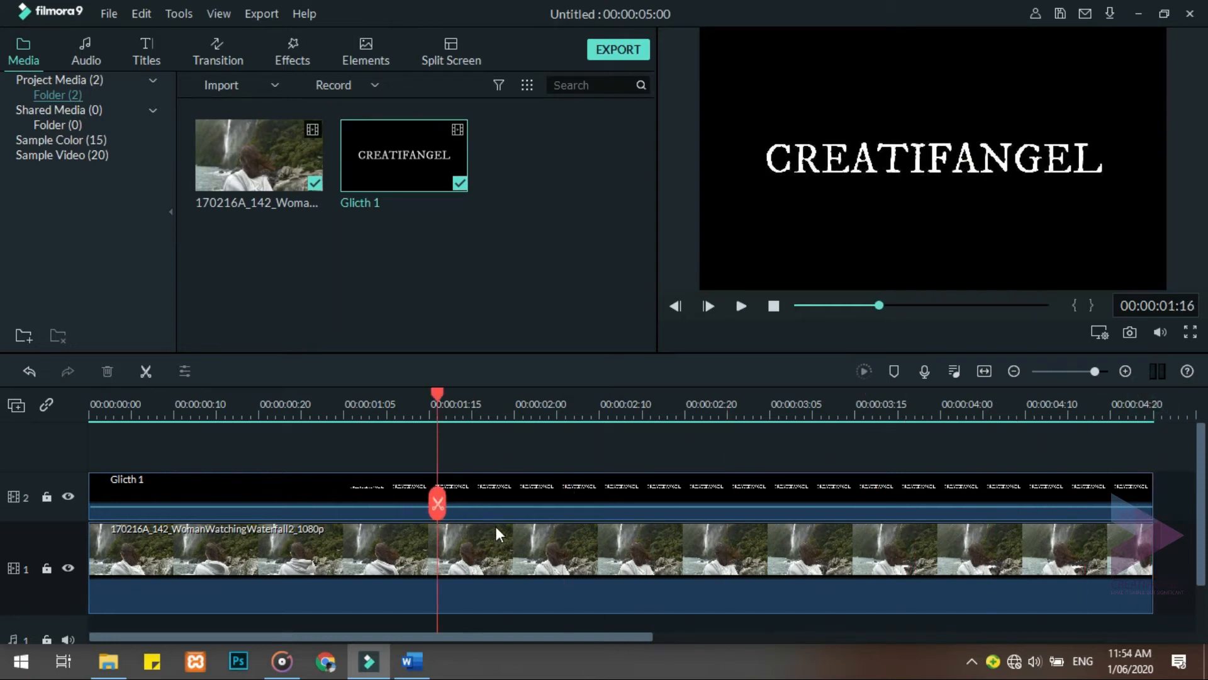
double_click(509, 488)
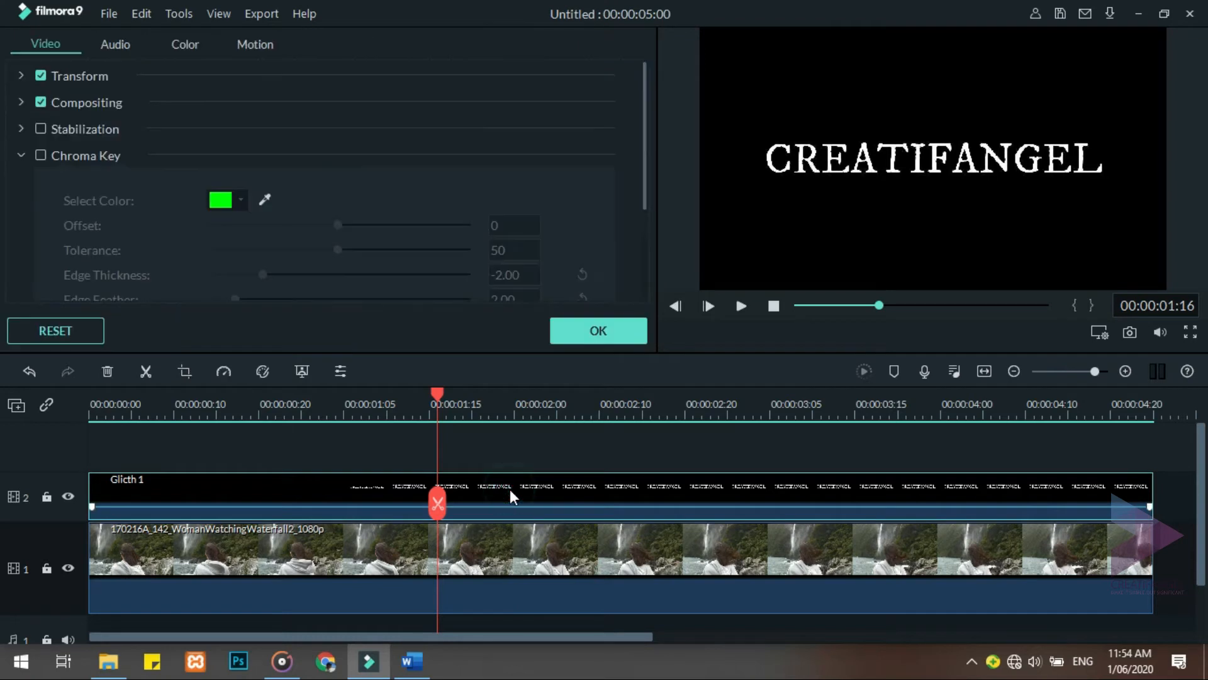
click(19, 102)
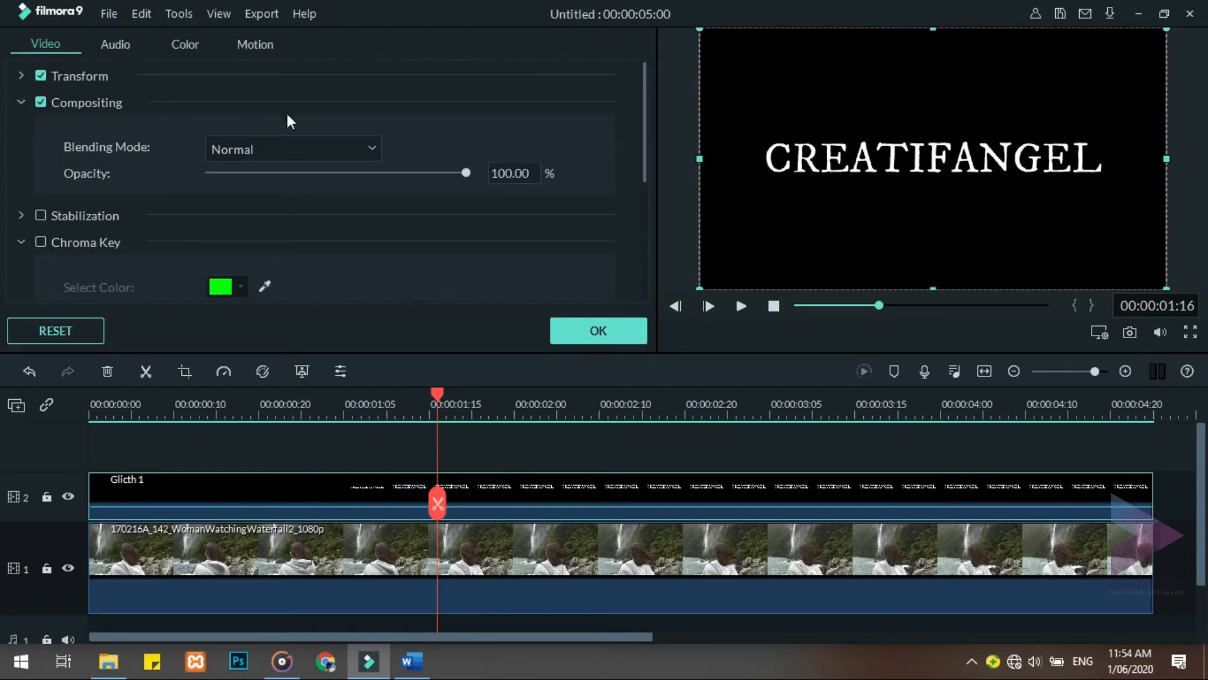
click(369, 146)
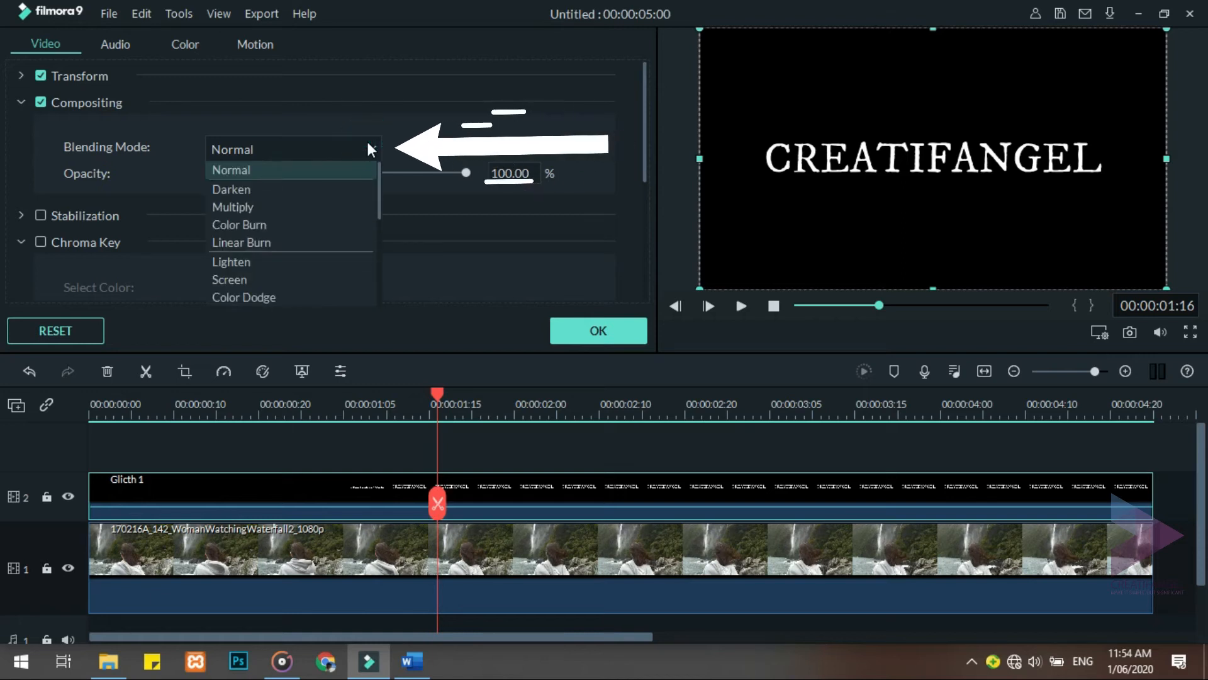
click(360, 260)
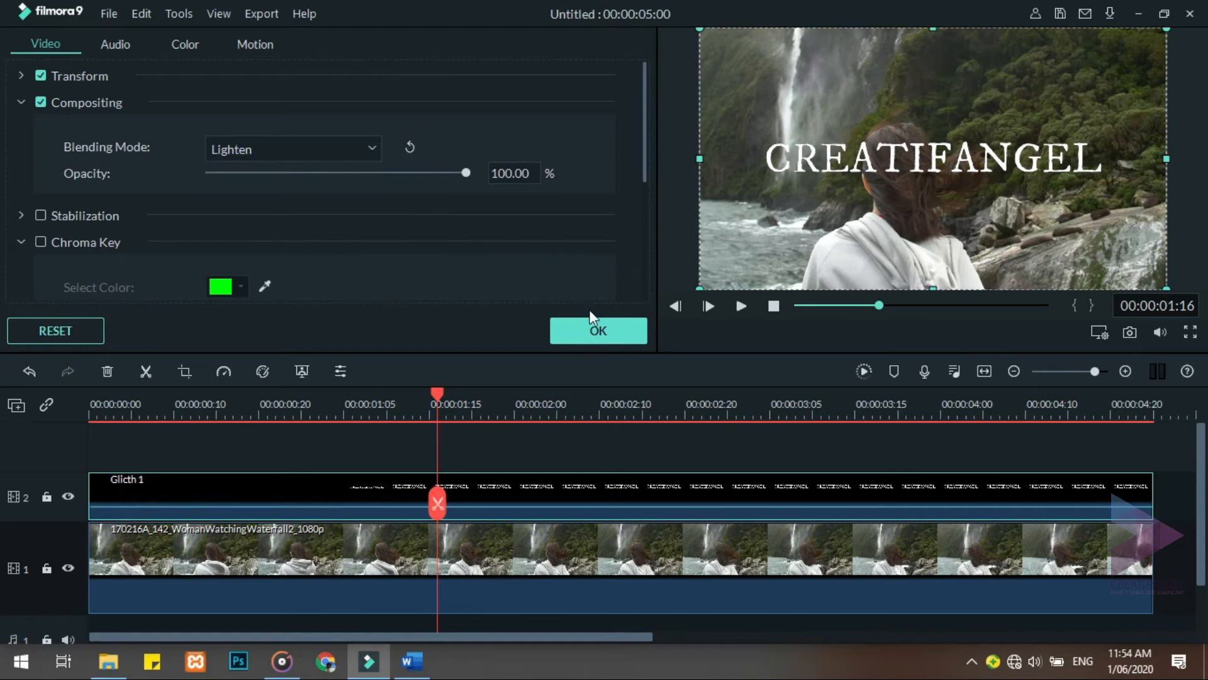
click(601, 328)
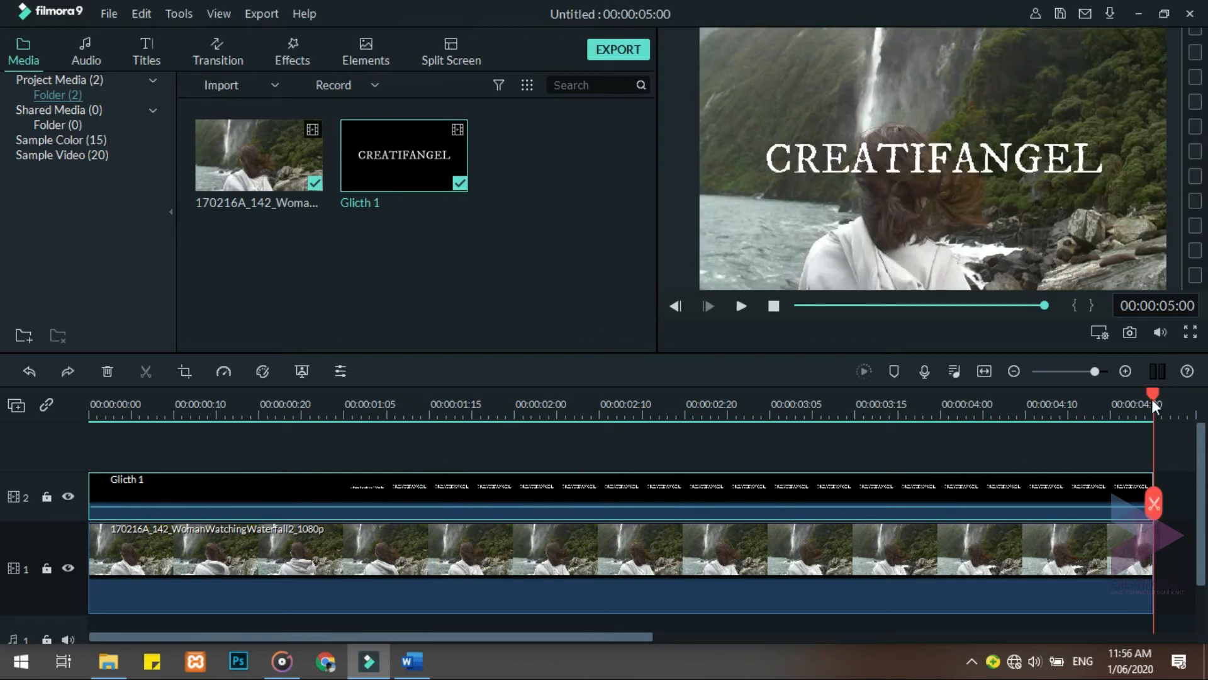
- Split the Glicth 1 clip on track 2 at 00:00:02:00 and at 00:00:03:05
drag(1150, 394, 507, 375)
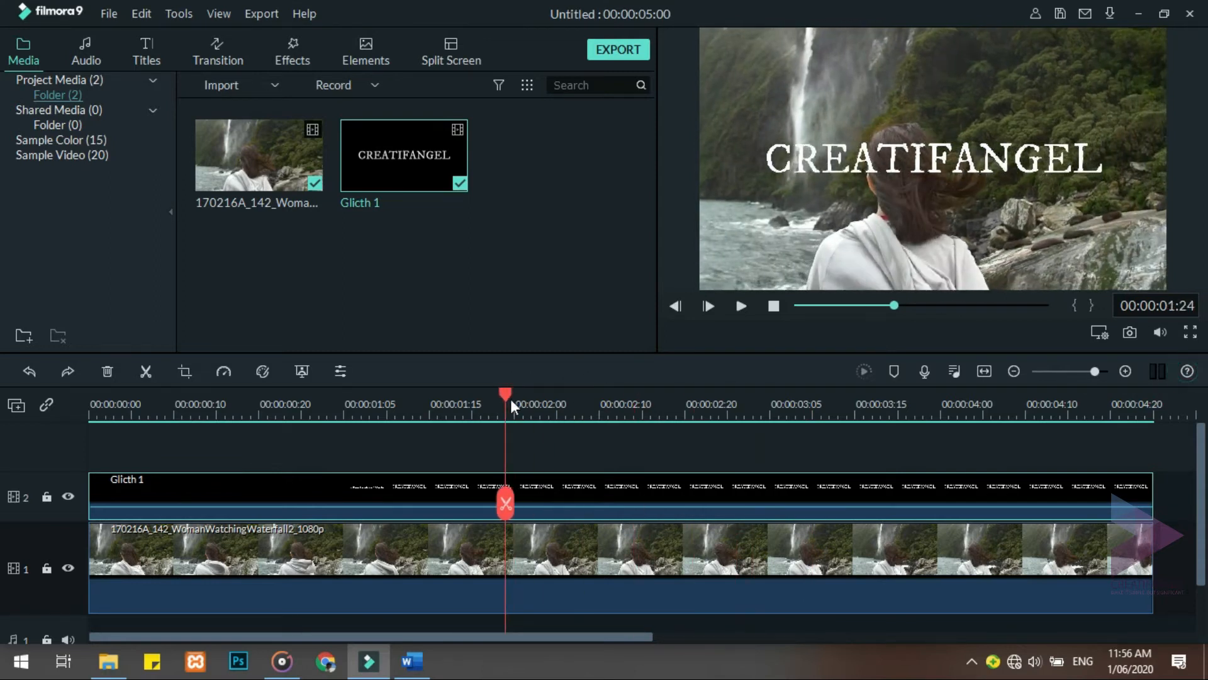
click(514, 391)
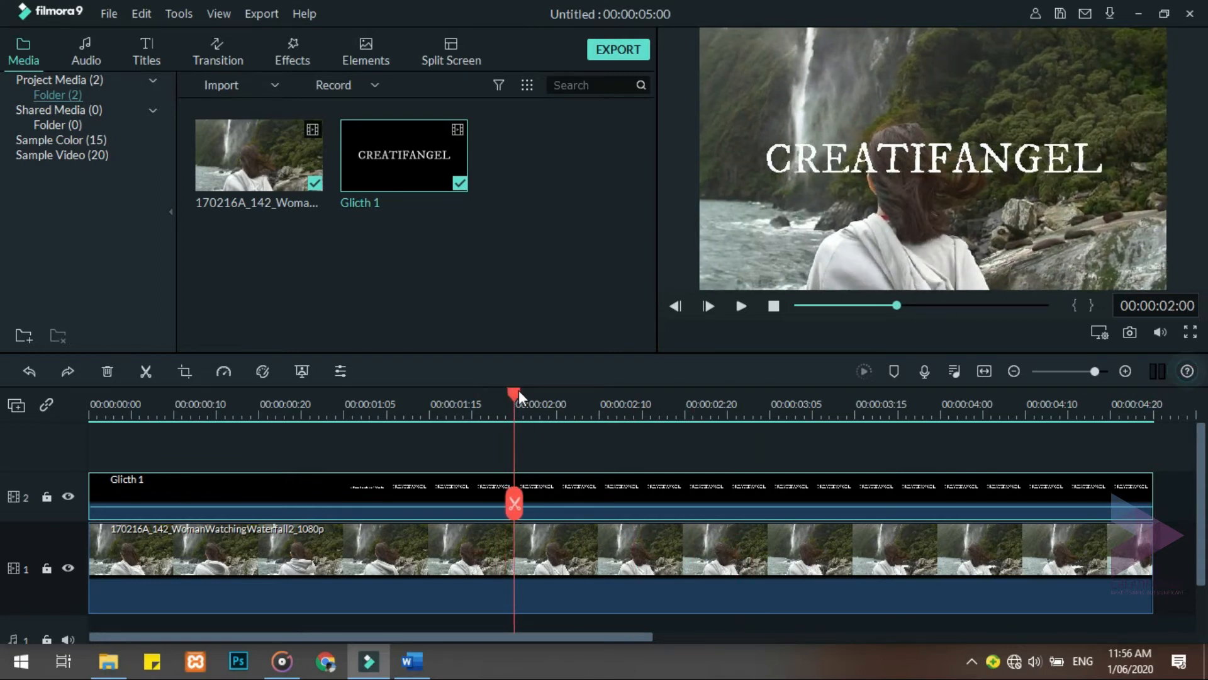
click(515, 507)
drag(515, 394, 769, 395)
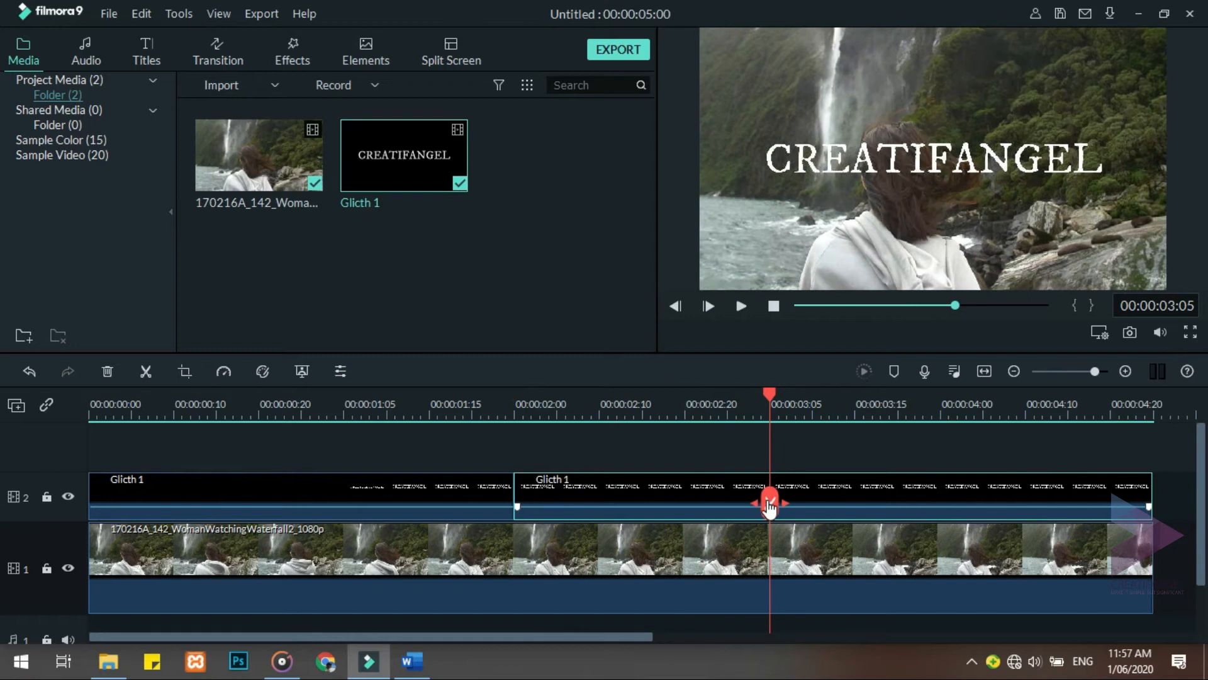
click(770, 503)
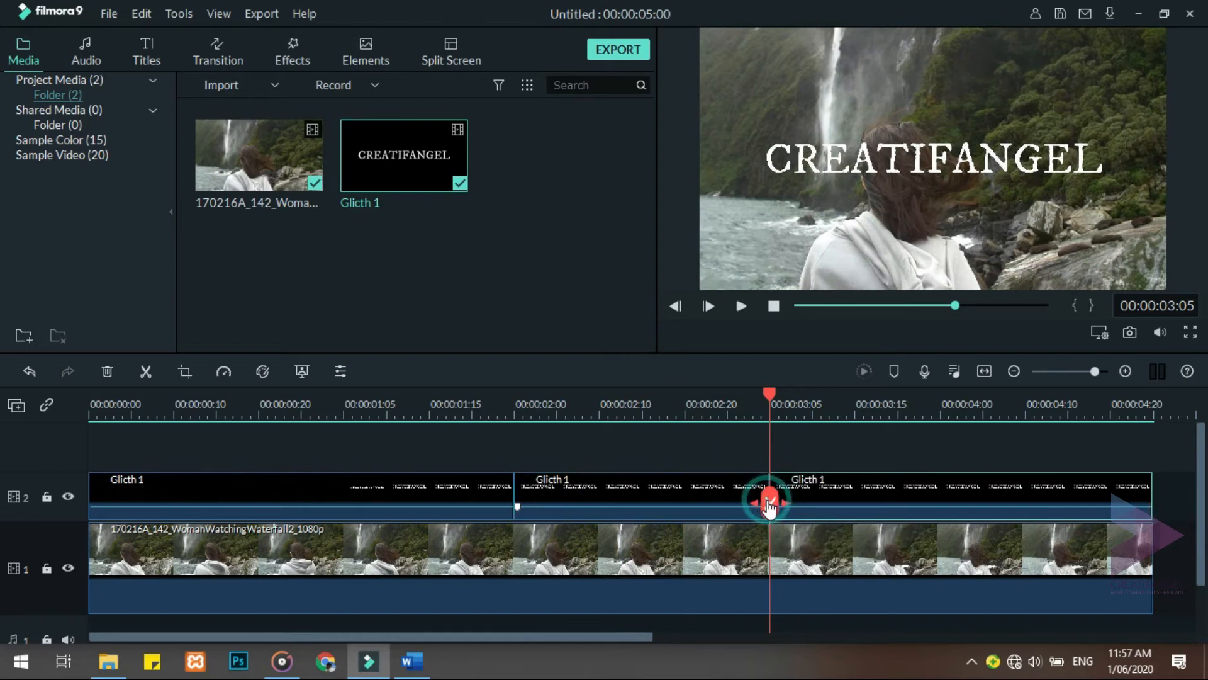
drag(768, 391, 660, 391)
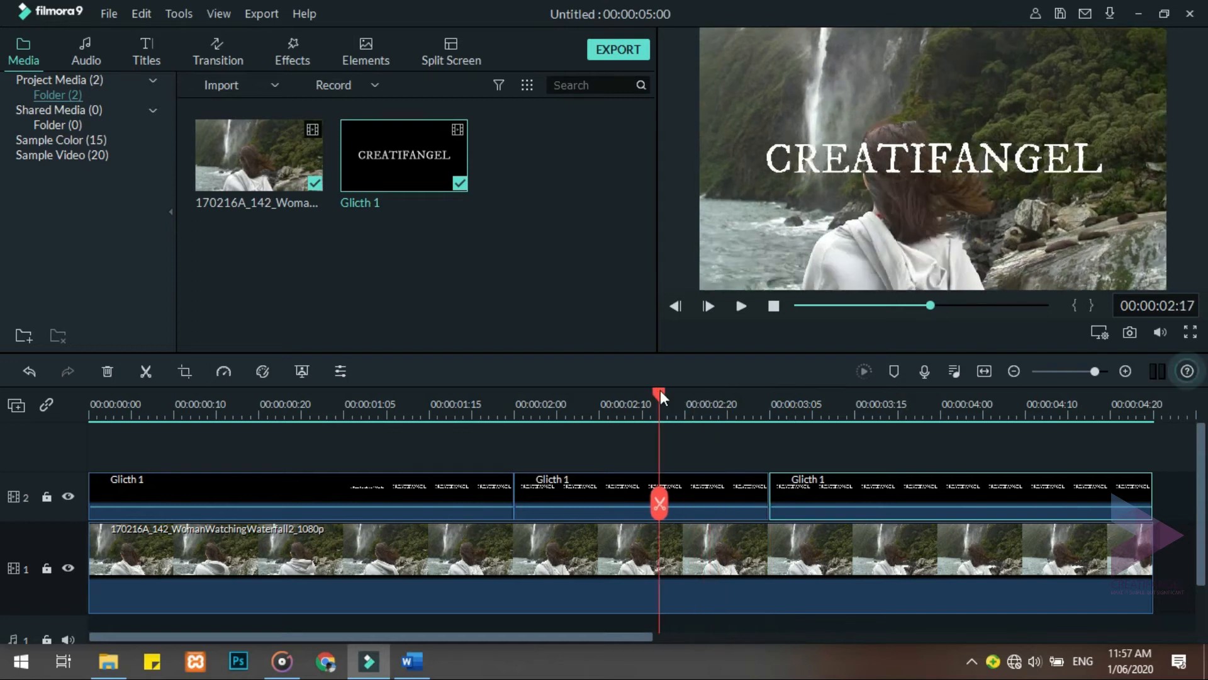
click(659, 503)
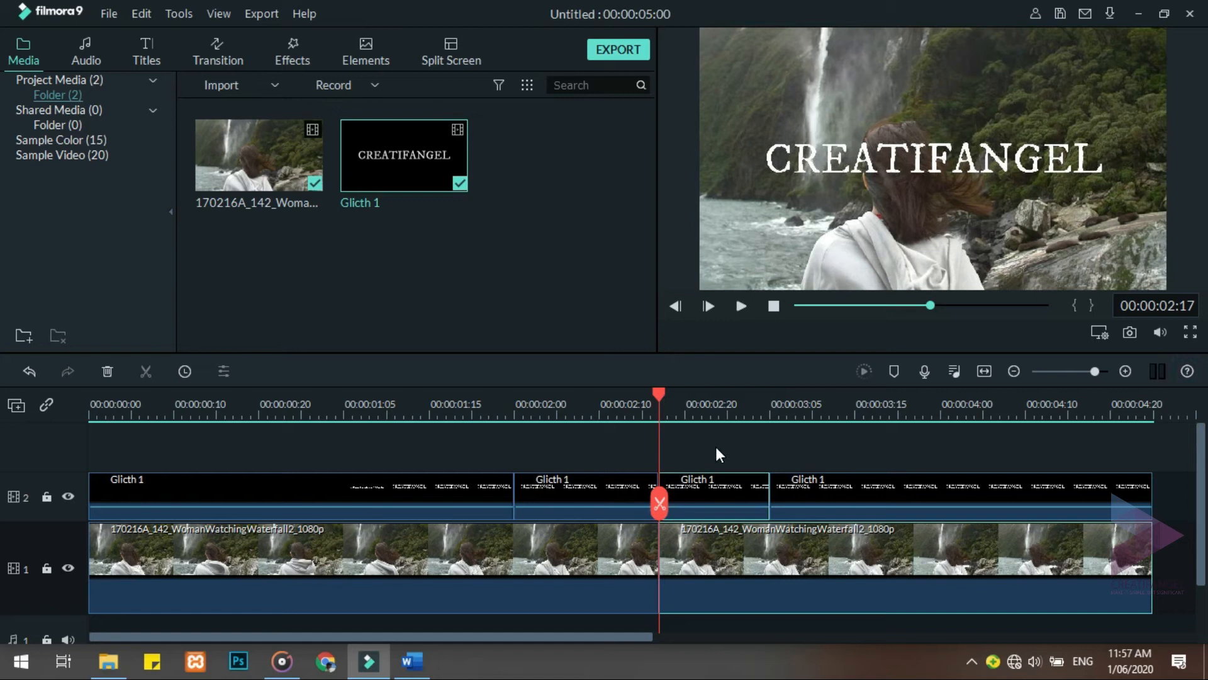
click(455, 391)
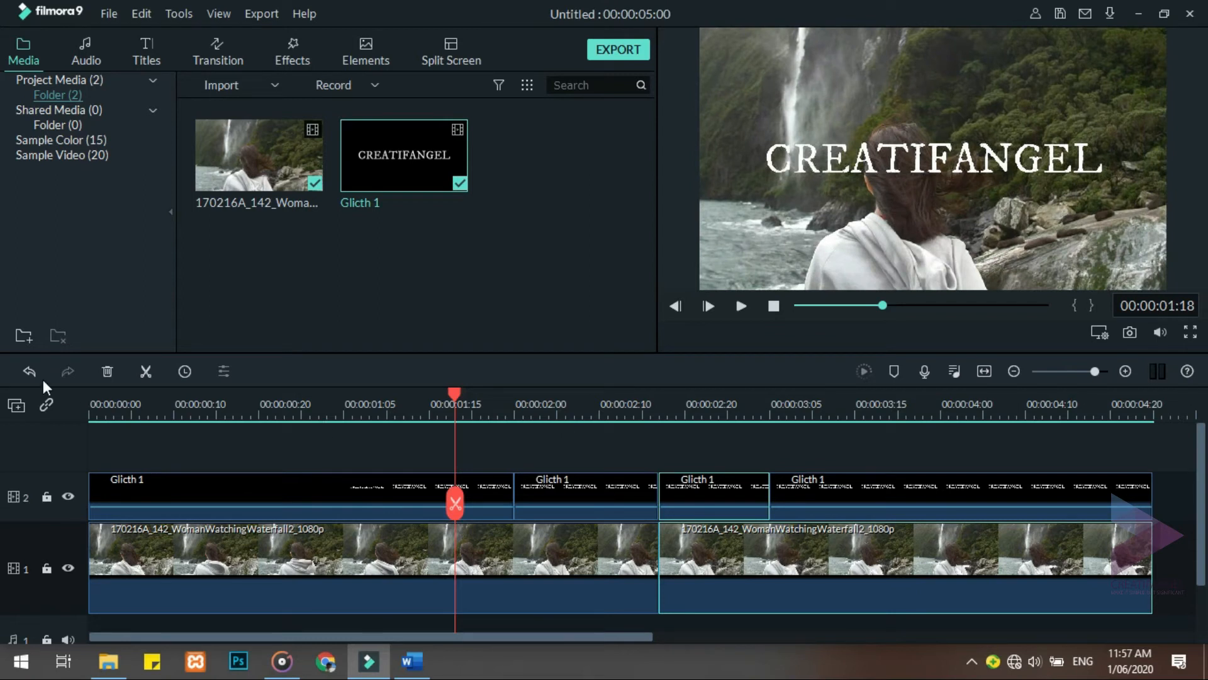
click(28, 368)
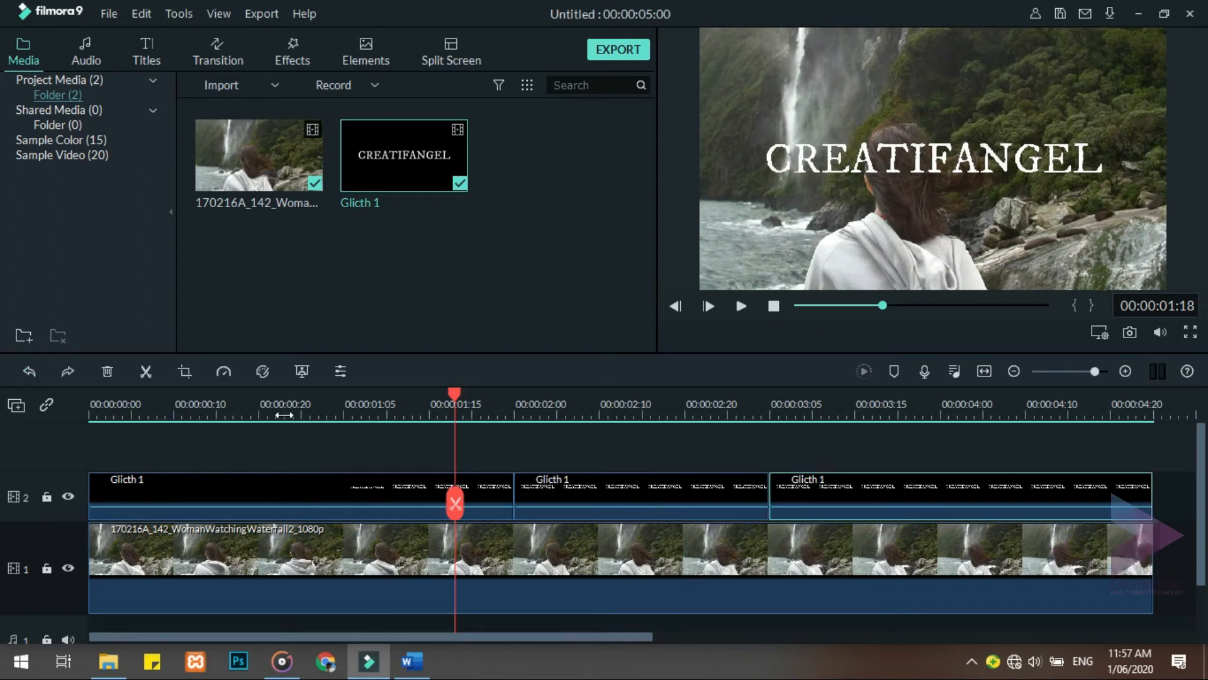
- Split the middle Glicth 1 segment on track 2 at 00:00:02:18
click(705, 498)
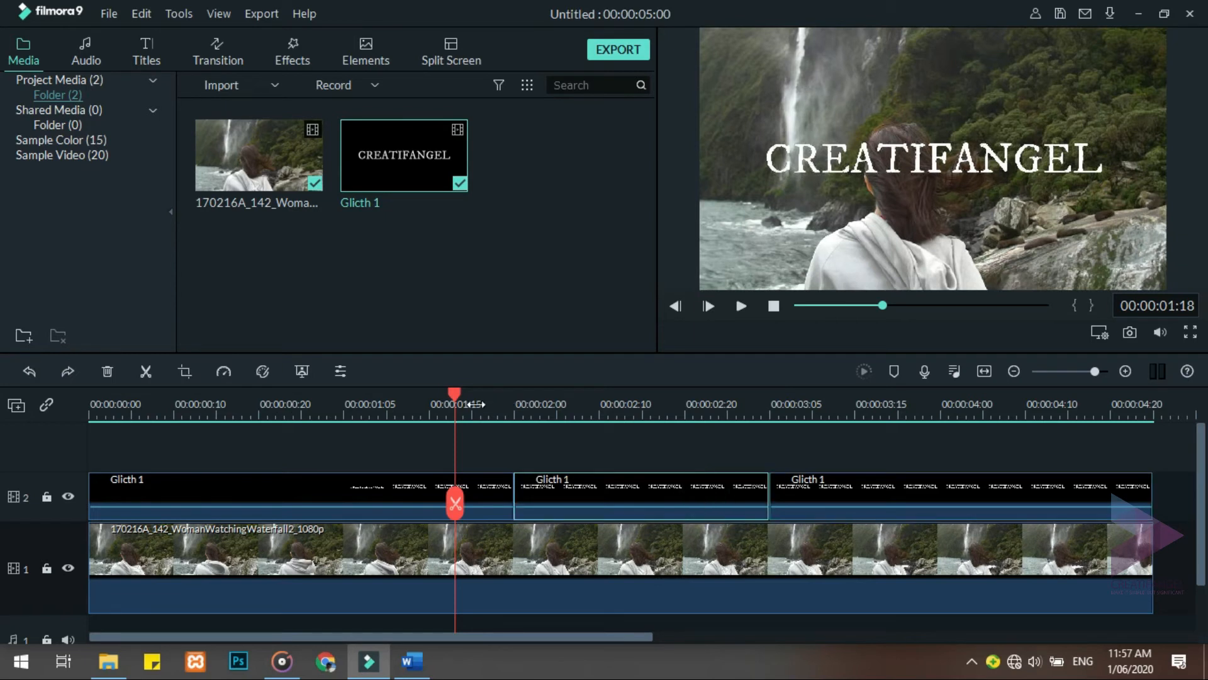
drag(478, 393, 670, 390)
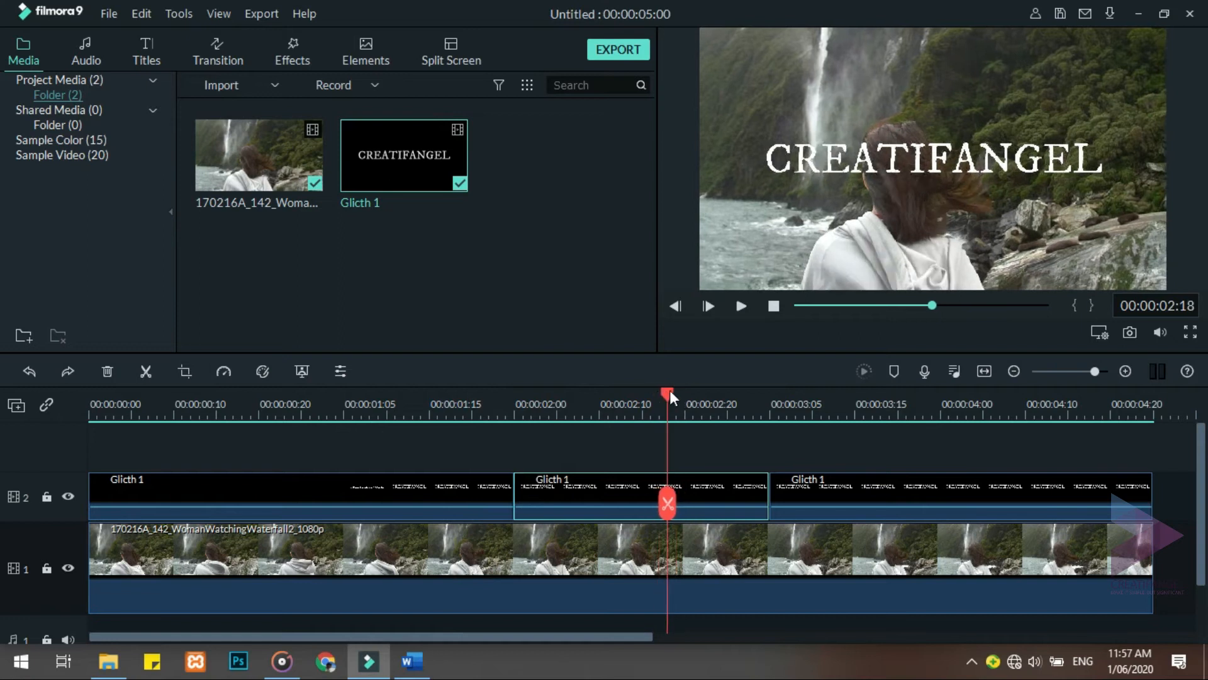
click(667, 503)
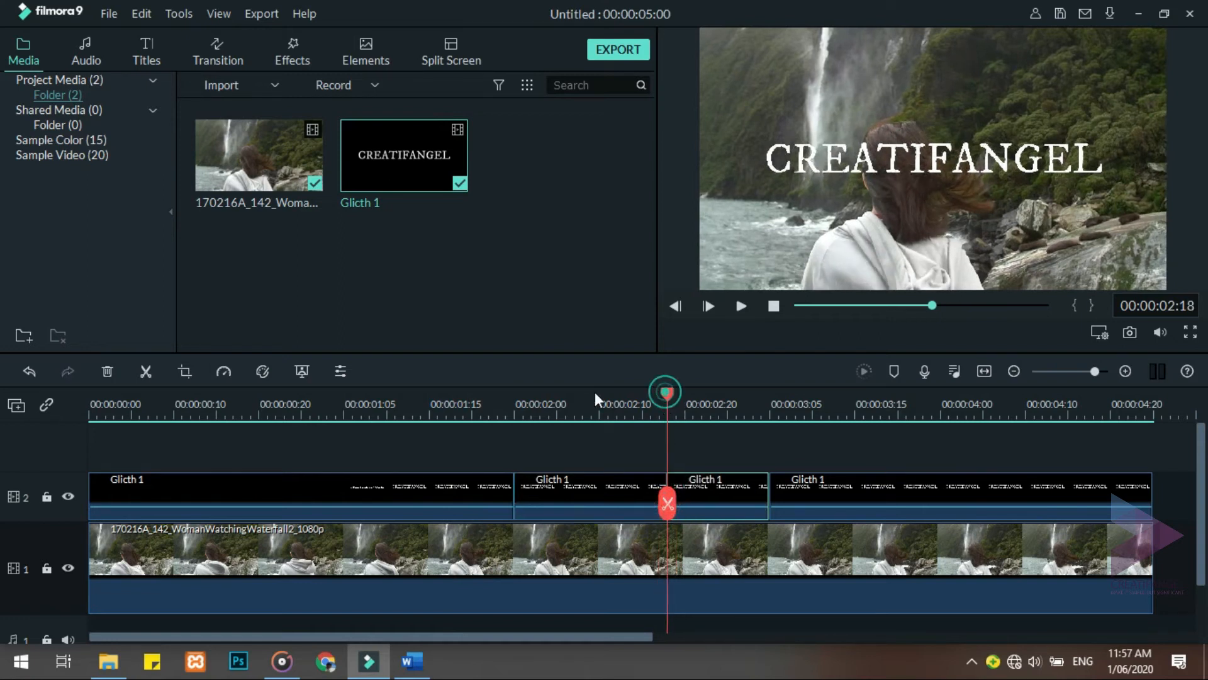
click(550, 393)
click(610, 446)
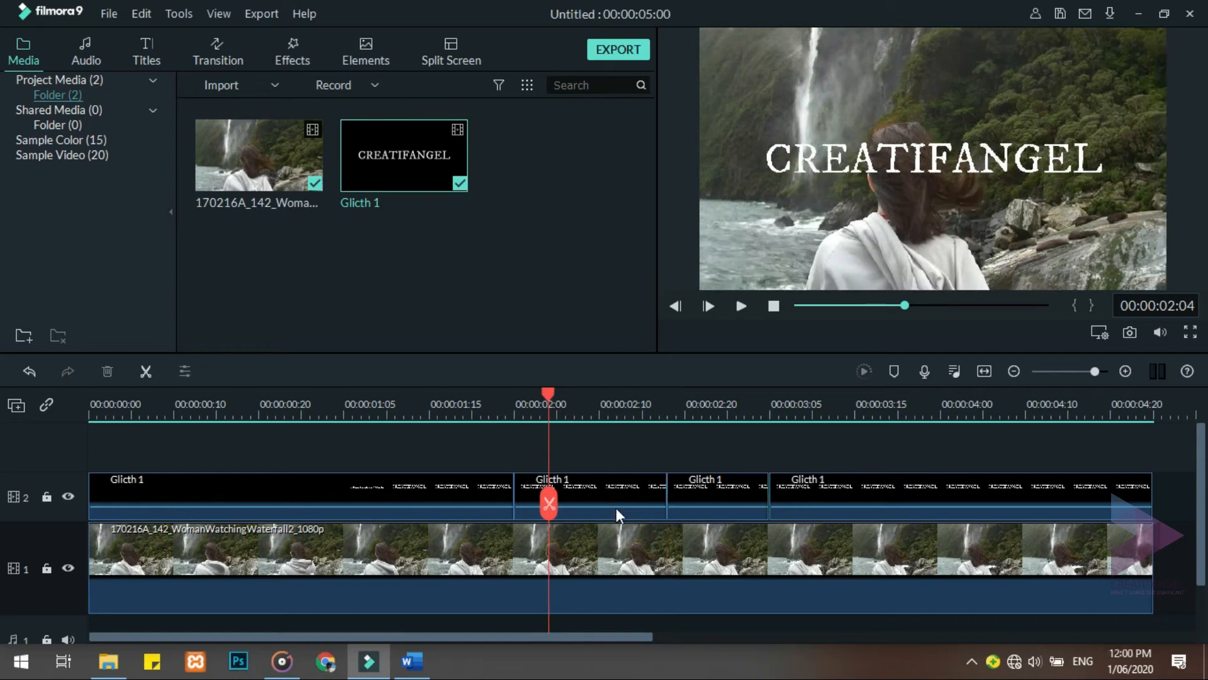
- Apply the Sideways 1 shake filter to each of the first three Glicth 1 segments on track 2
drag(548, 392, 371, 405)
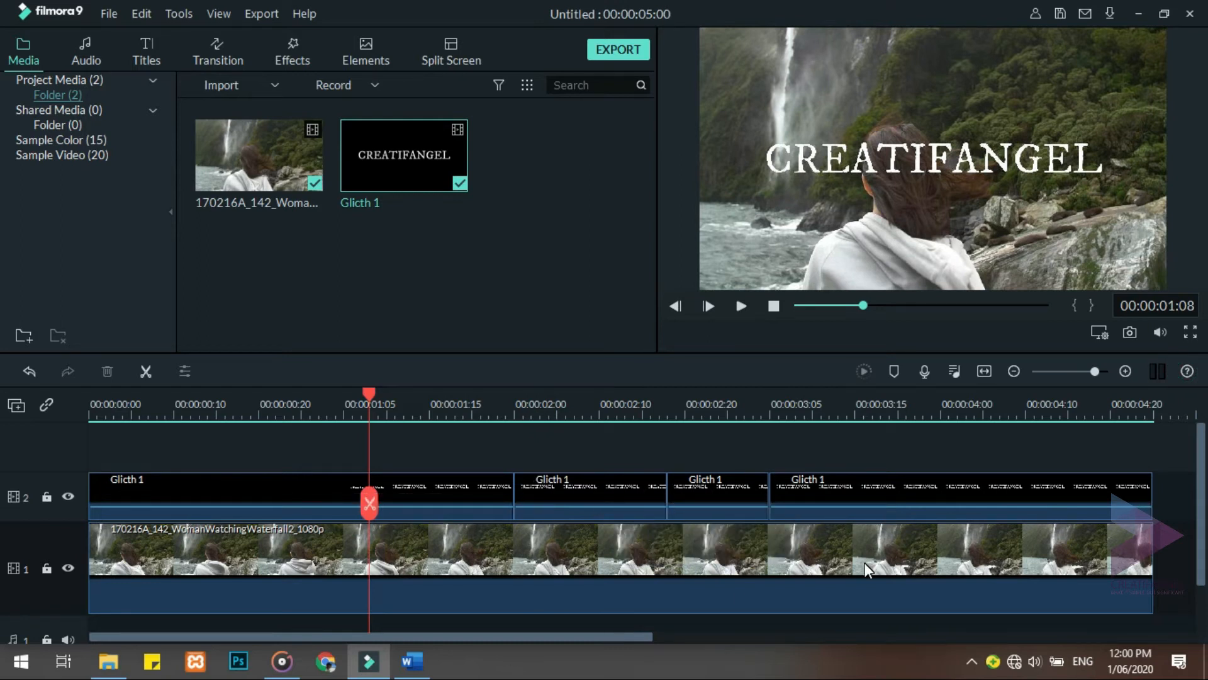
click(293, 43)
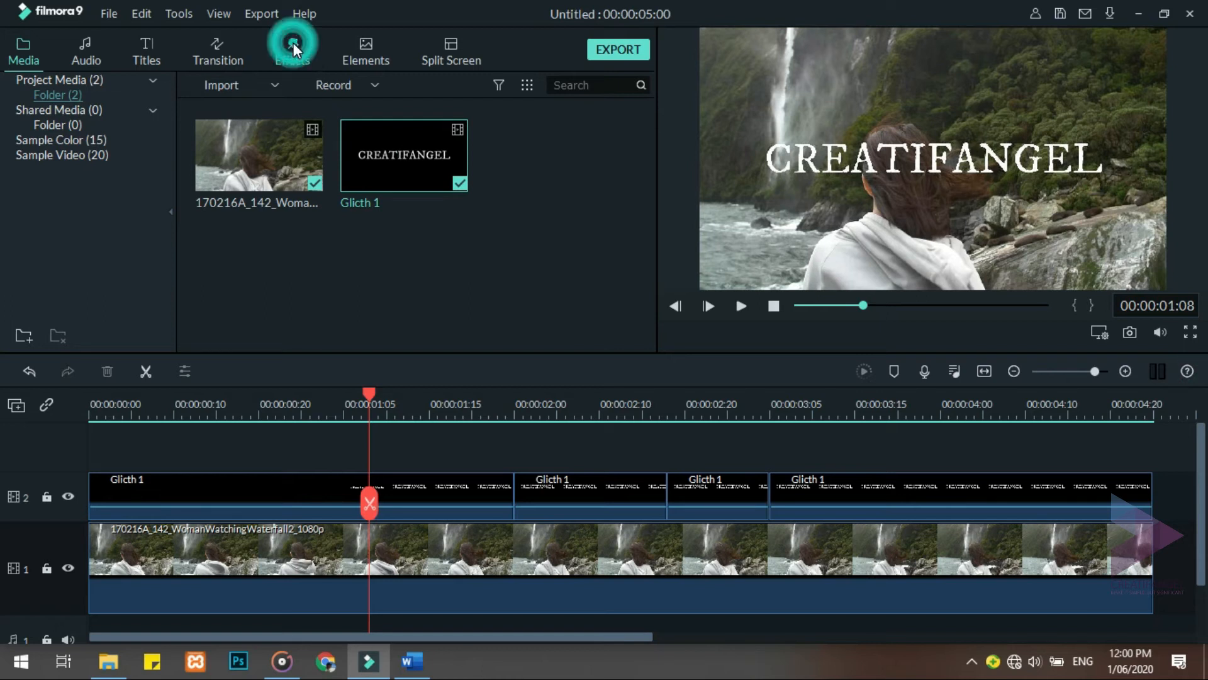
click(149, 135)
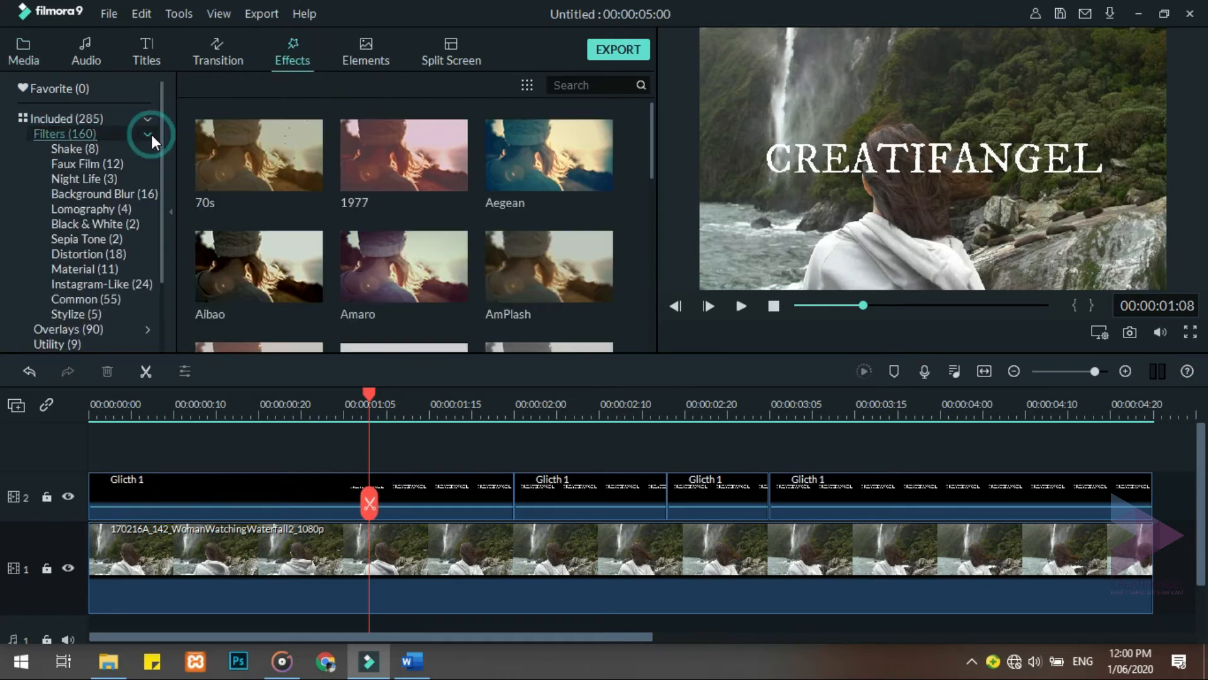
click(66, 150)
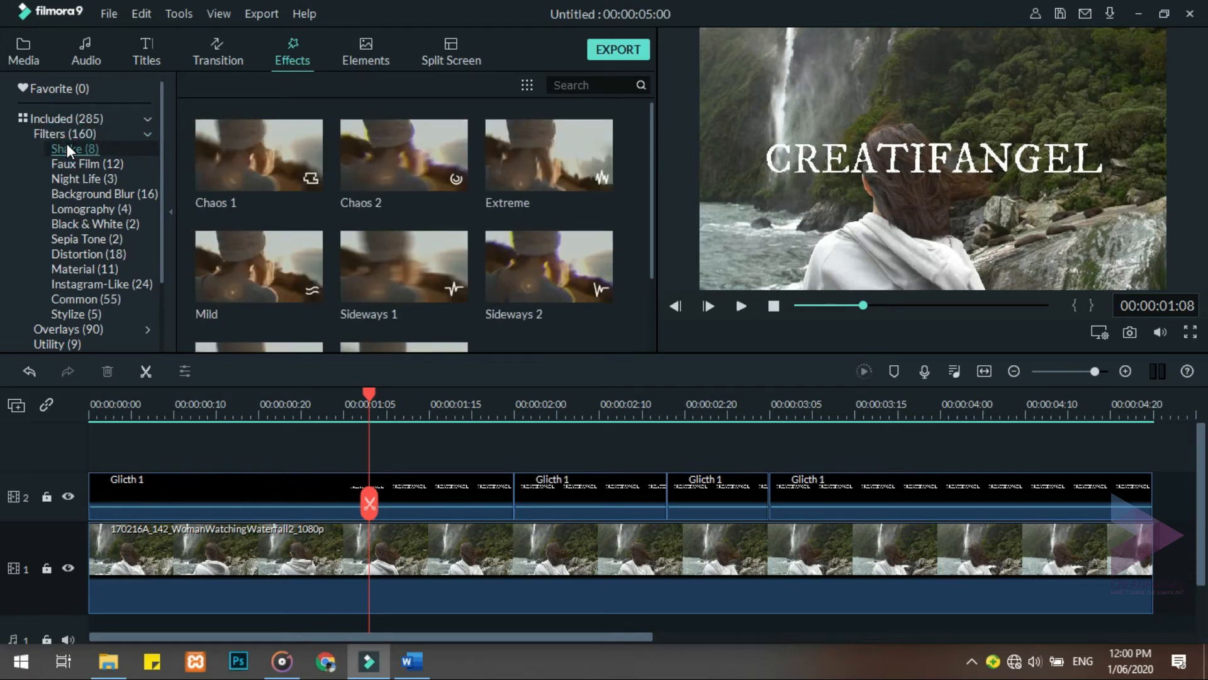
mouse_move(539, 279)
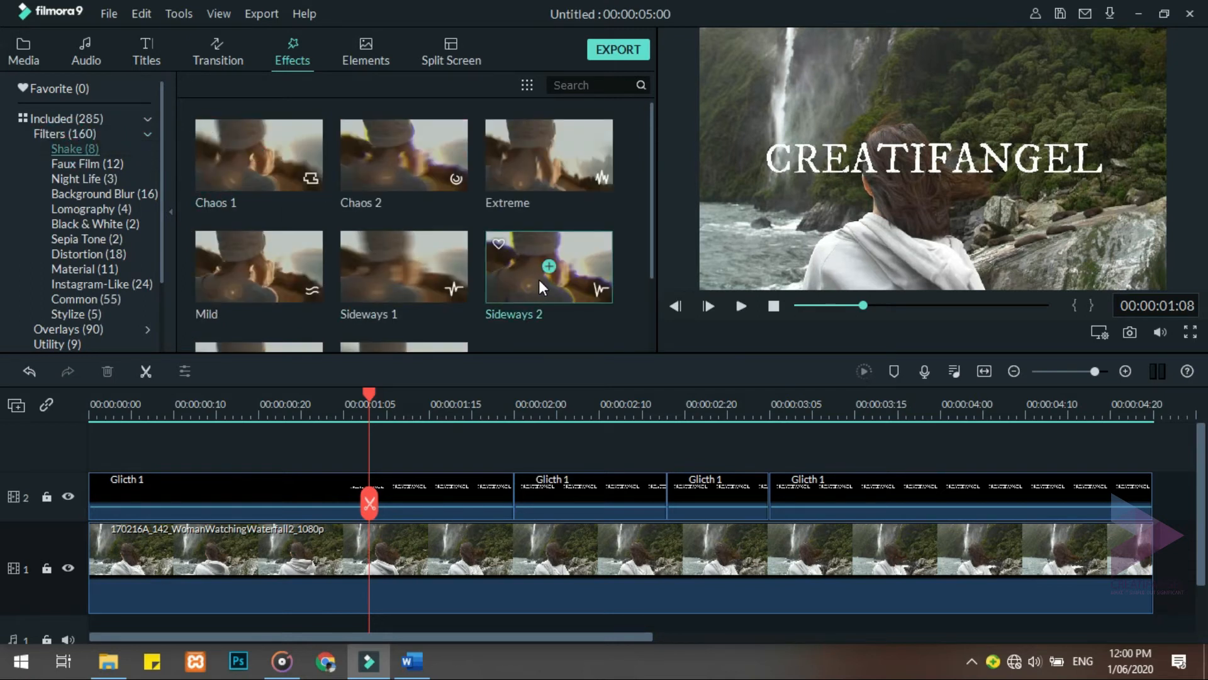
mouse_move(431, 267)
drag(417, 255, 401, 498)
drag(424, 244, 539, 505)
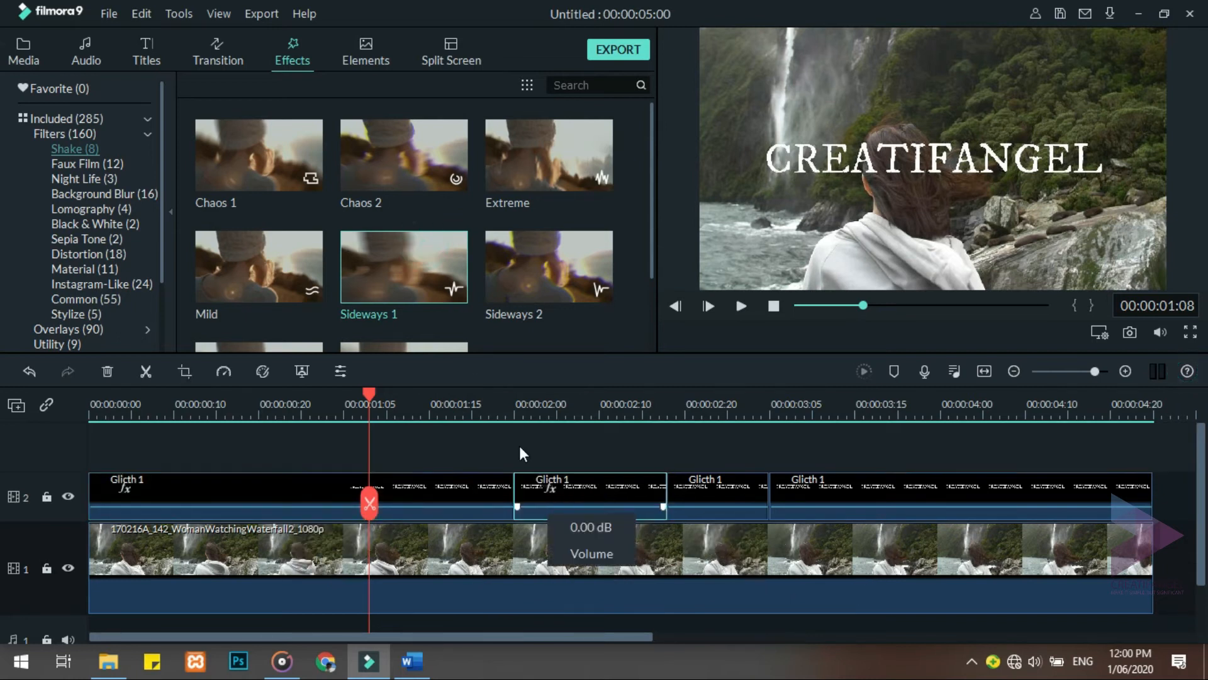
drag(424, 236, 702, 503)
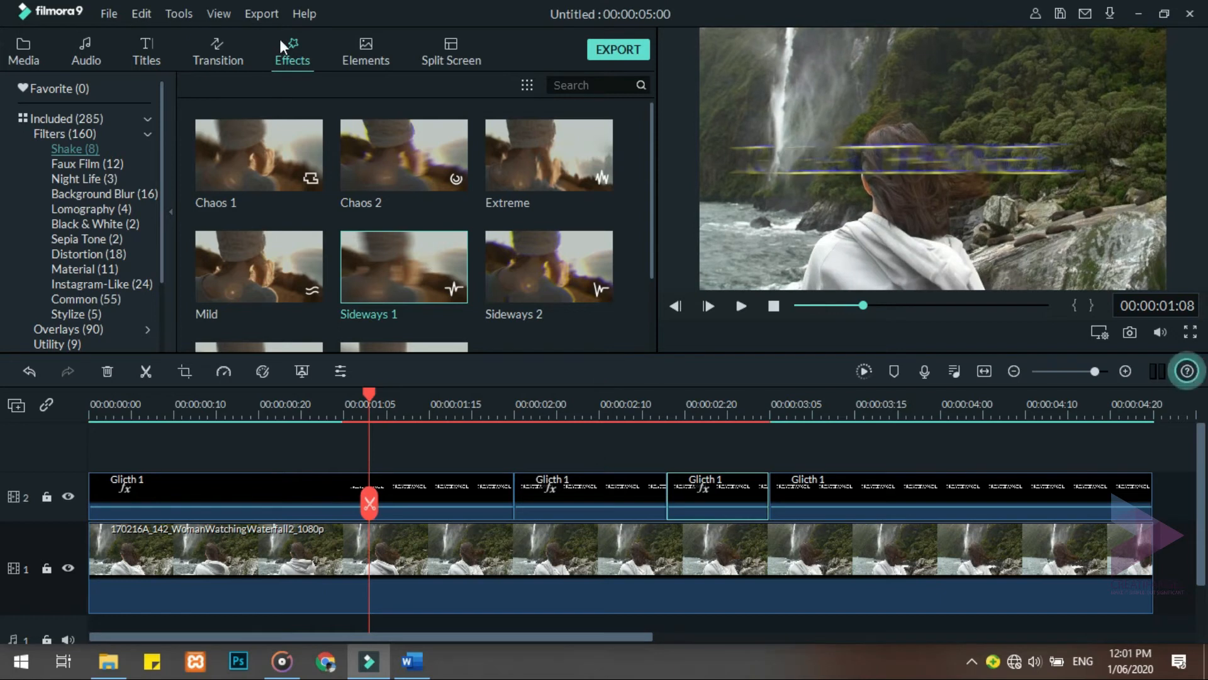
- Apply the Chromatic Aberration and Flip distortion filters to the second Glicth 1 segment on track 2
click(73, 253)
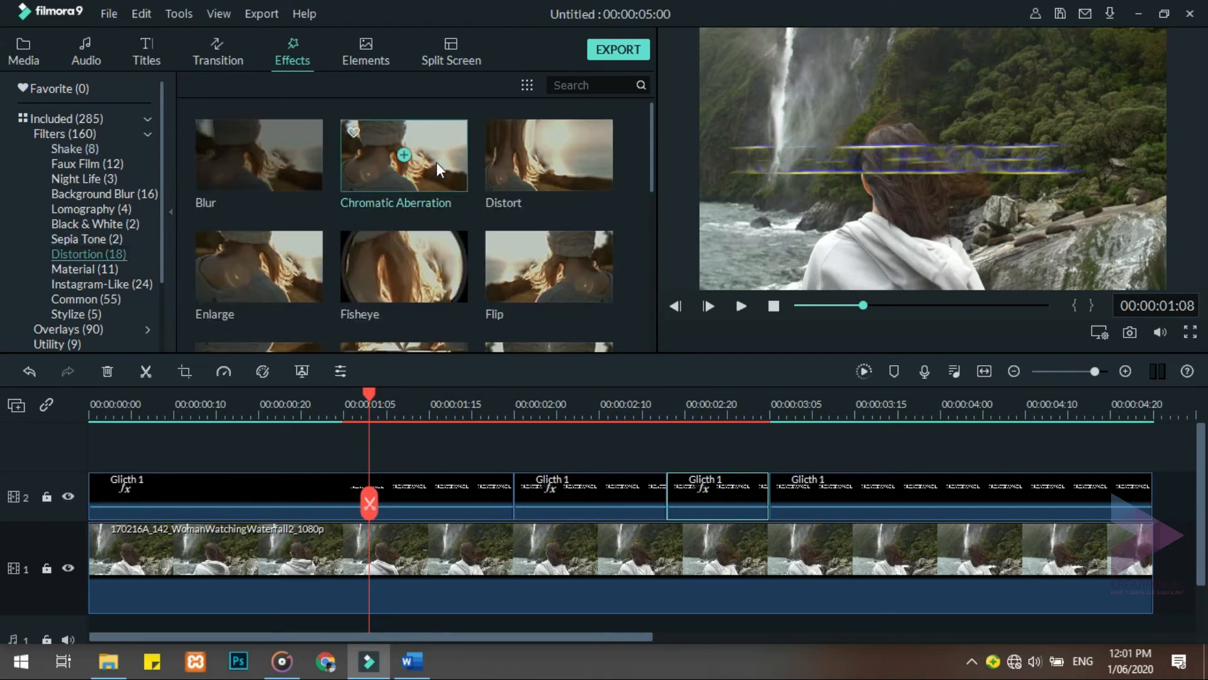
drag(436, 161, 537, 496)
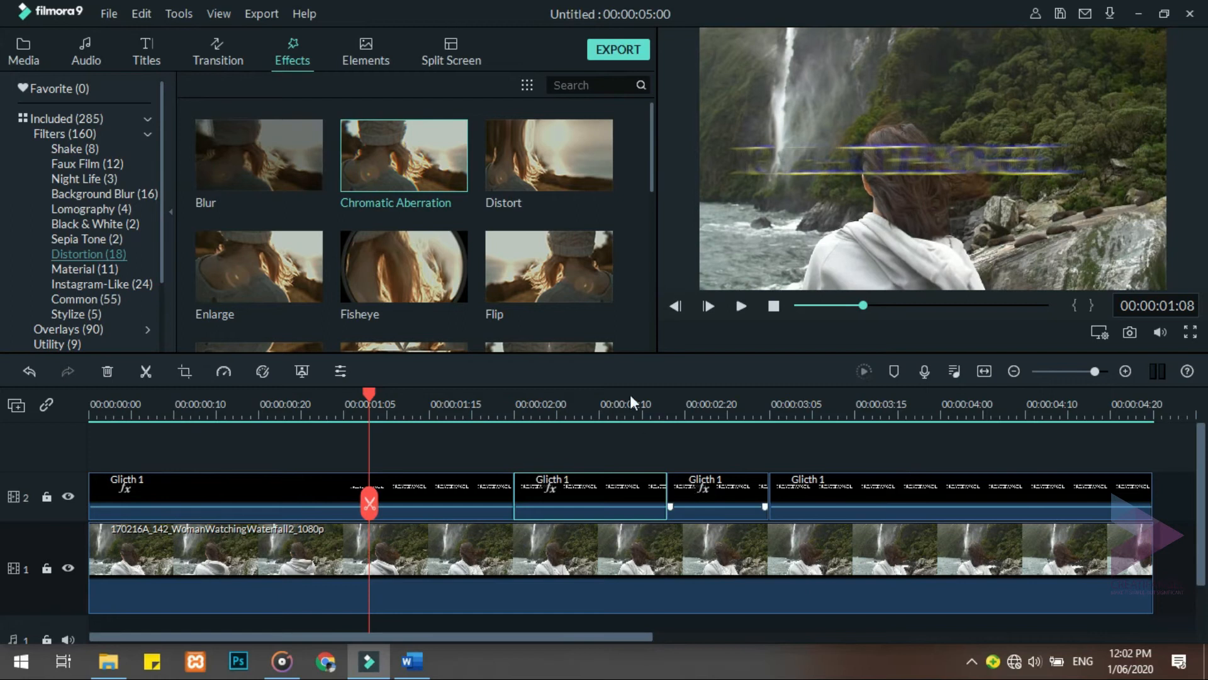
click(574, 263)
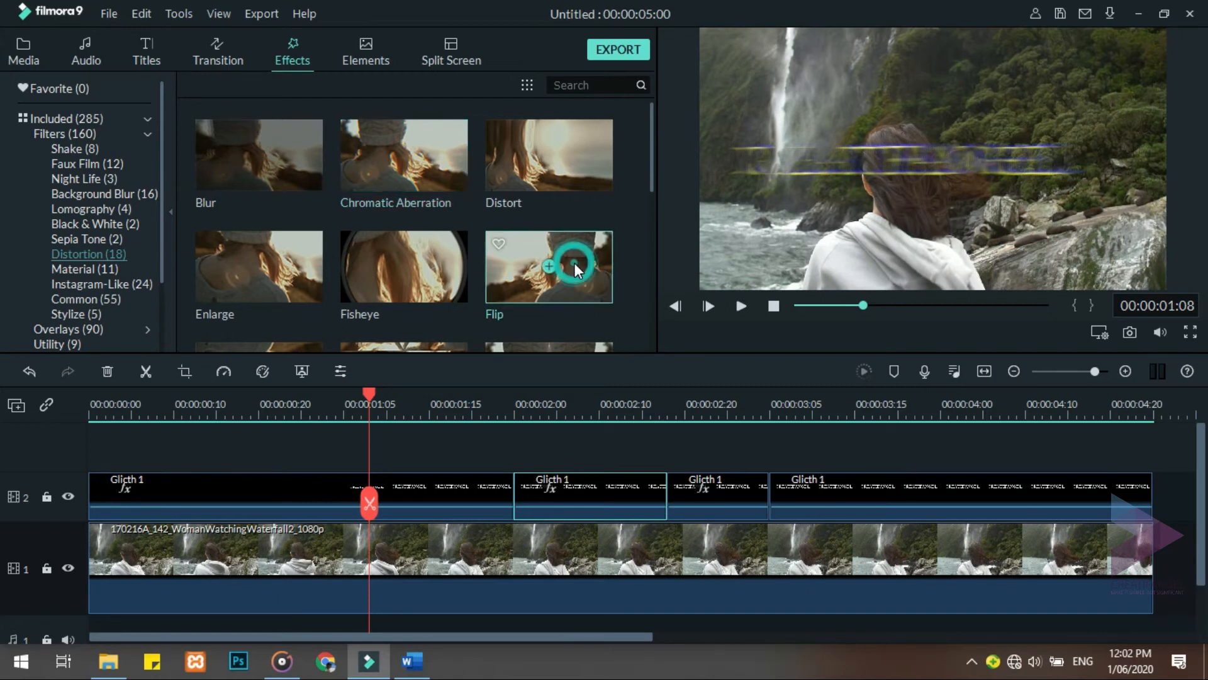
mouse_move(574, 256)
mouse_down()
mouse_move(576, 430)
mouse_move(546, 488)
mouse_up()
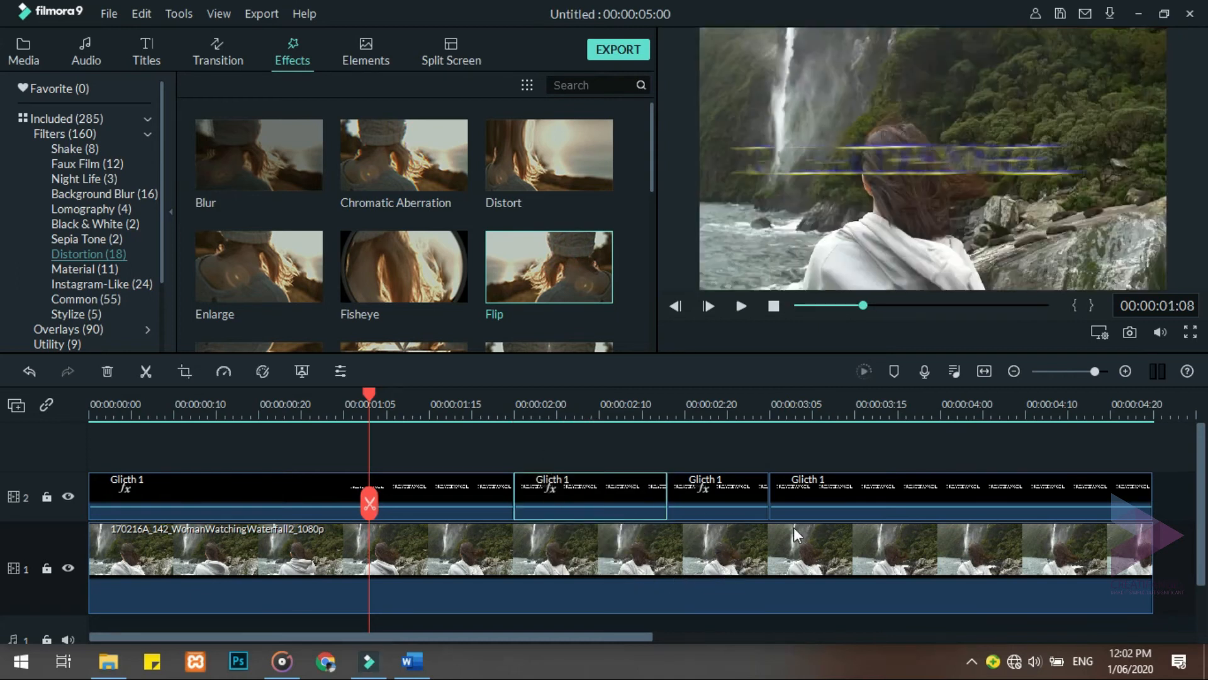
- Set the Chromatic Aberration Fade of the second Glicth 1 segment to 0.30 and apply the change
double_click(605, 497)
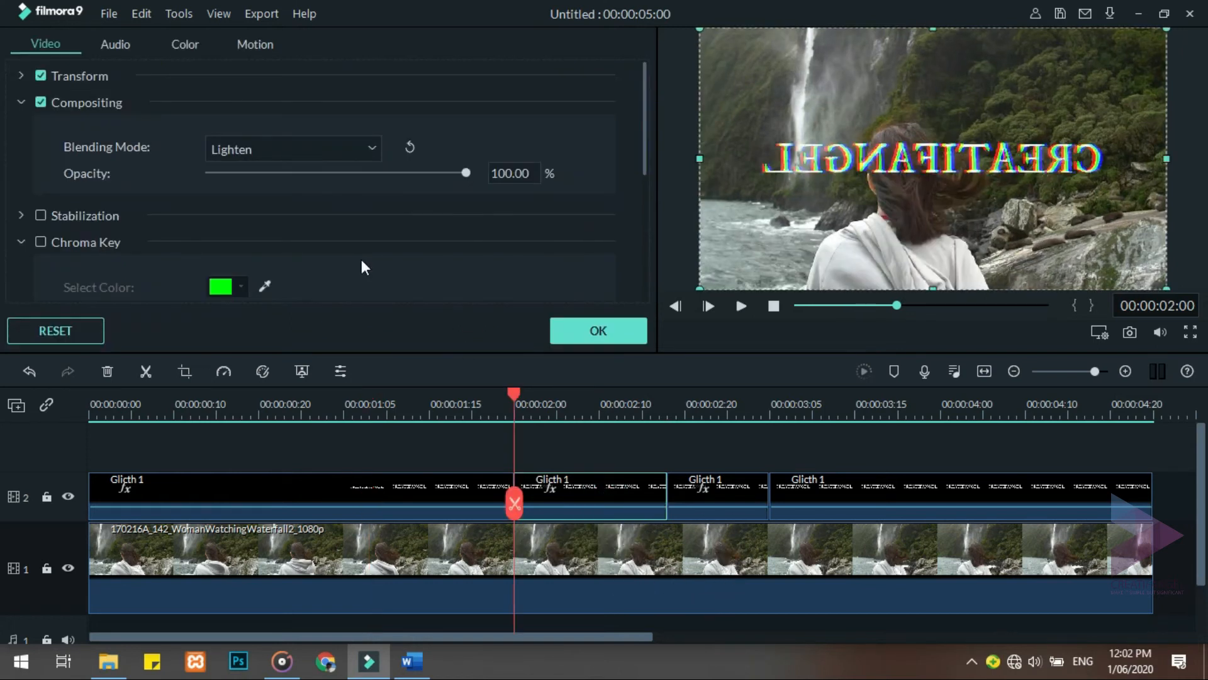
scroll(297, 230, down, 5)
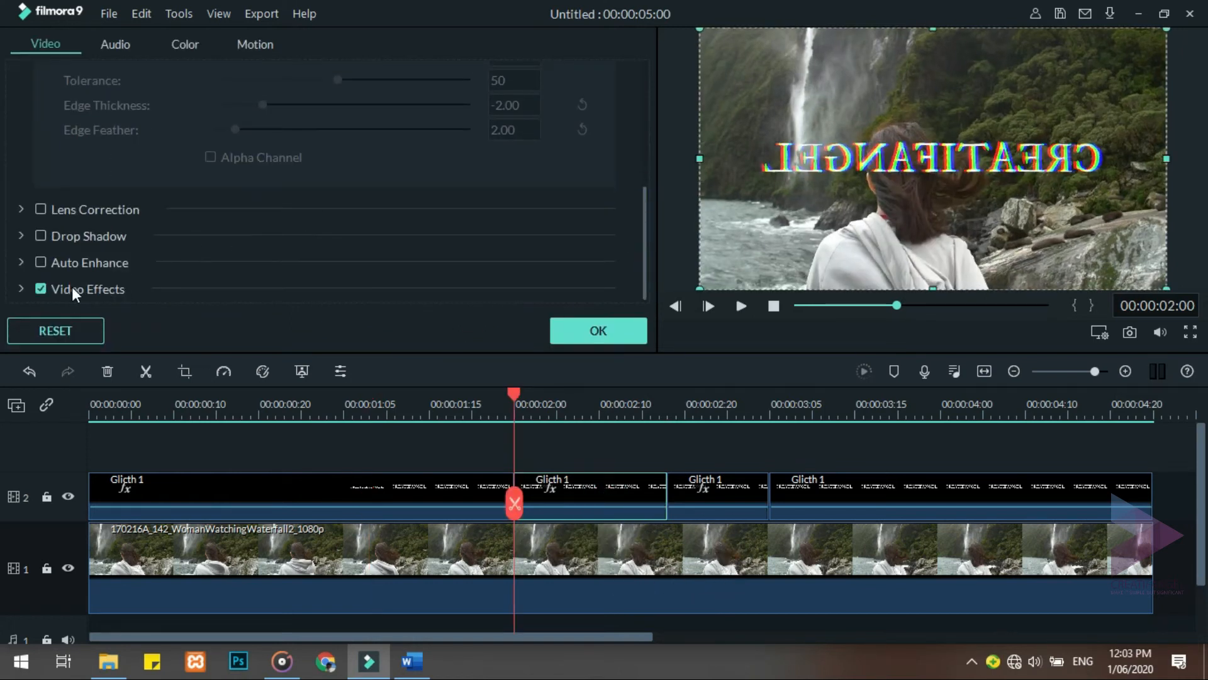
click(21, 288)
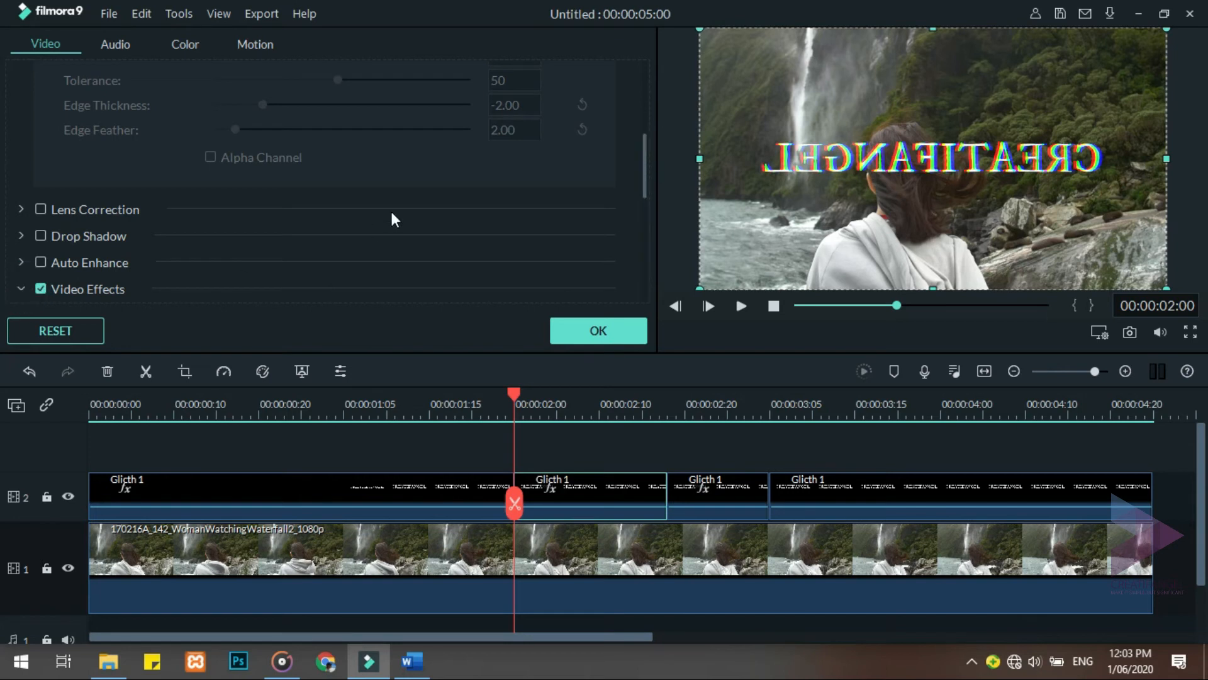
scroll(391, 209, down, 5)
scroll(377, 212, up, 1)
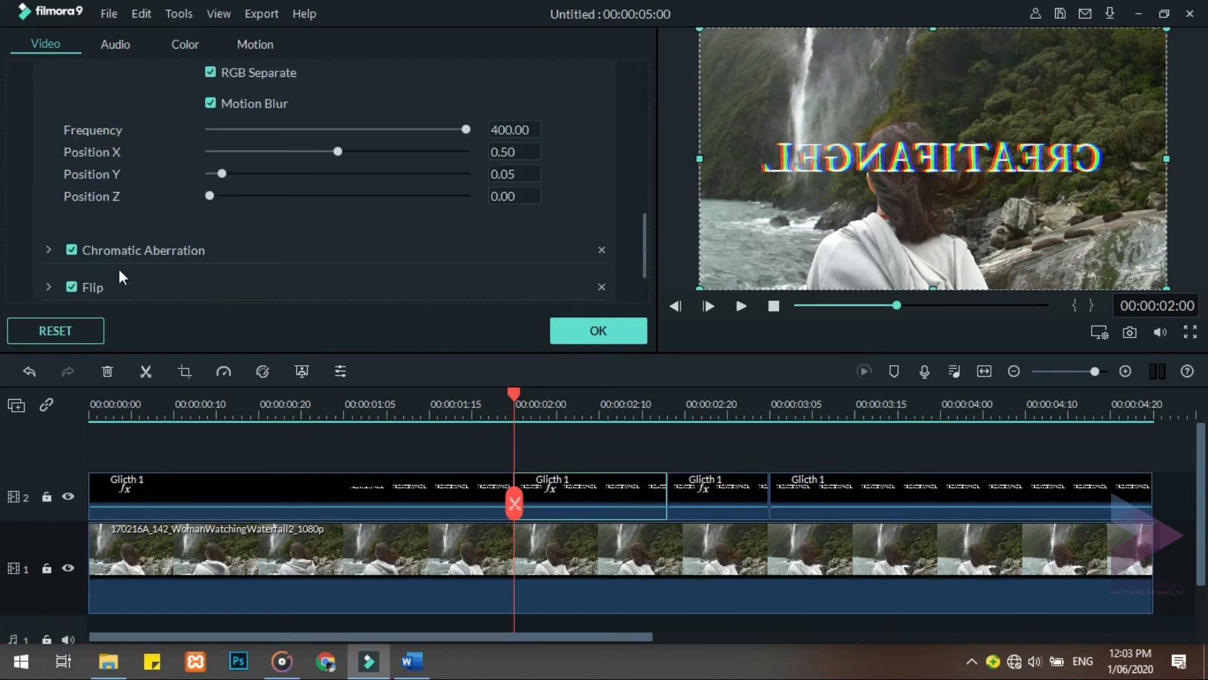
click(48, 251)
scroll(339, 253, down, 1)
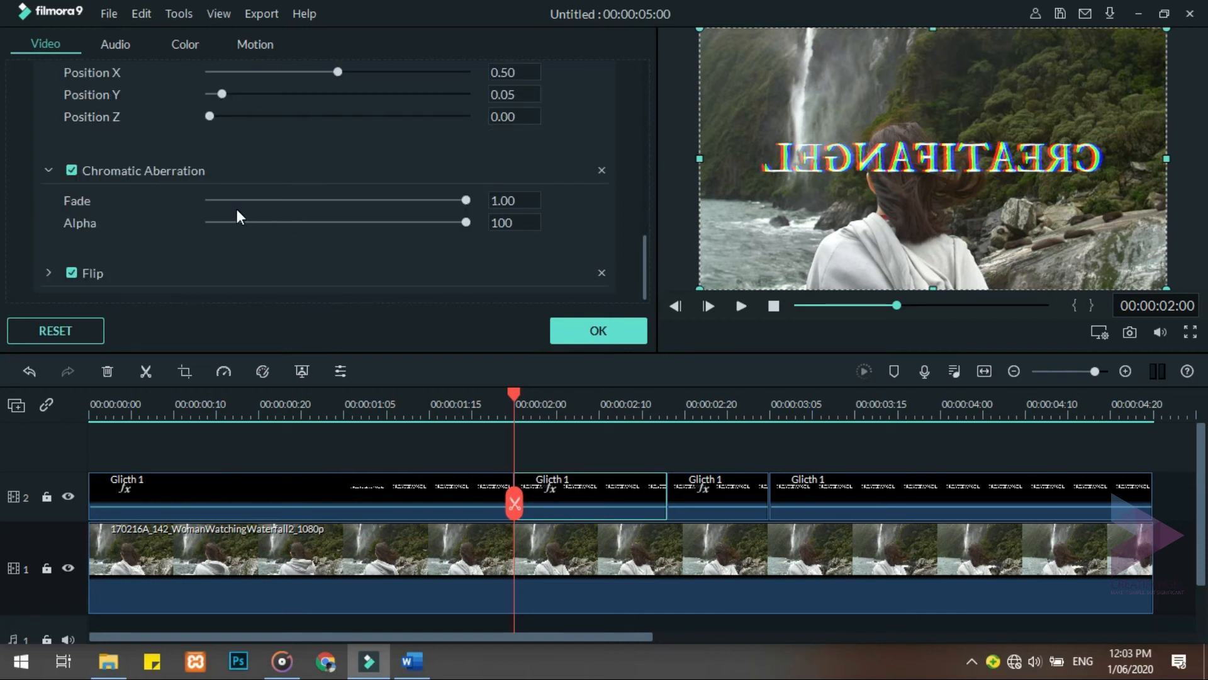
drag(466, 200, 441, 200)
drag(359, 196, 276, 196)
click(507, 200)
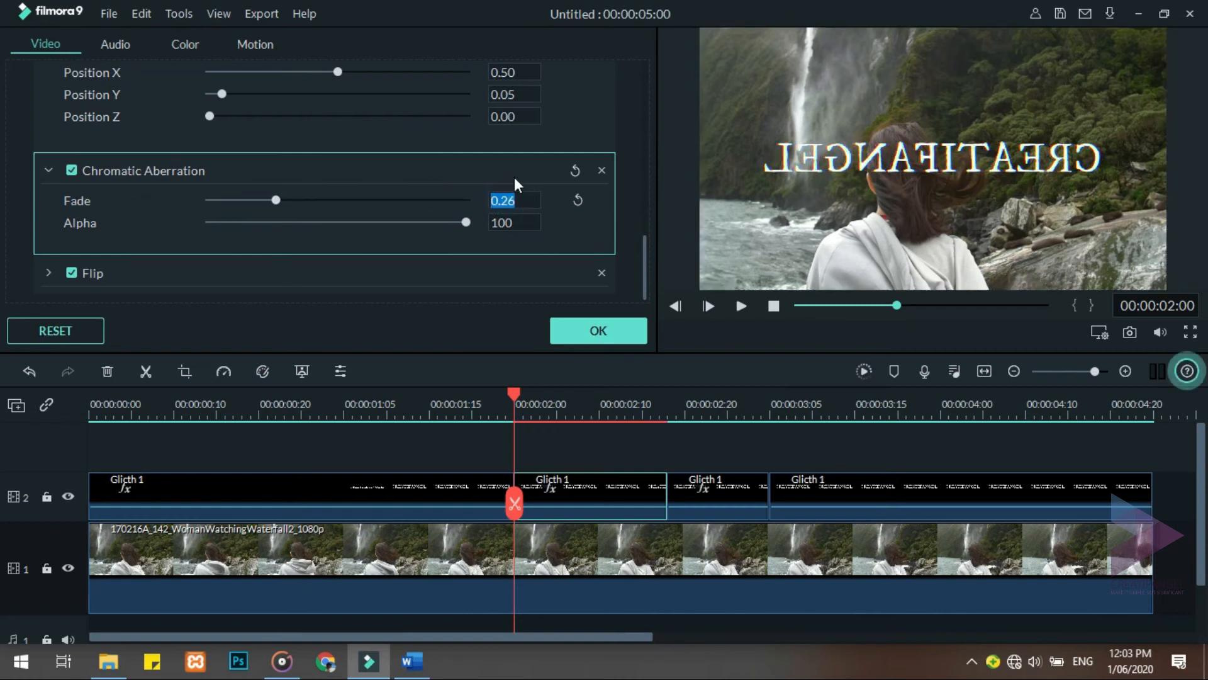
text(0.30)
click(569, 326)
- Apply the Chromatic Aberration filter to the third Glicth 1 segment on track 2
mouse_move(440, 164)
mouse_move(443, 146)
mouse_down()
mouse_move(484, 365)
mouse_move(530, 451)
mouse_move(678, 474)
mouse_move(680, 508)
mouse_up()
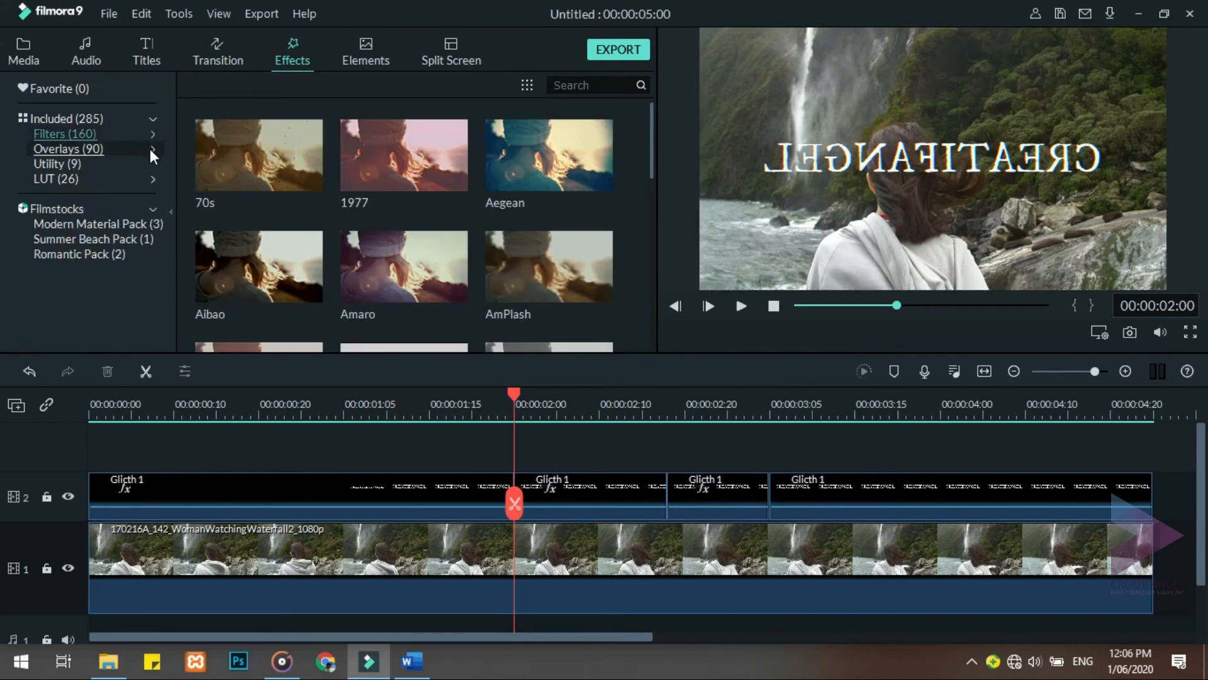
- Add the Cinema 21:9 frame overlay at the start of a new track 3 above the Glicth 1 segments
click(149, 148)
click(77, 162)
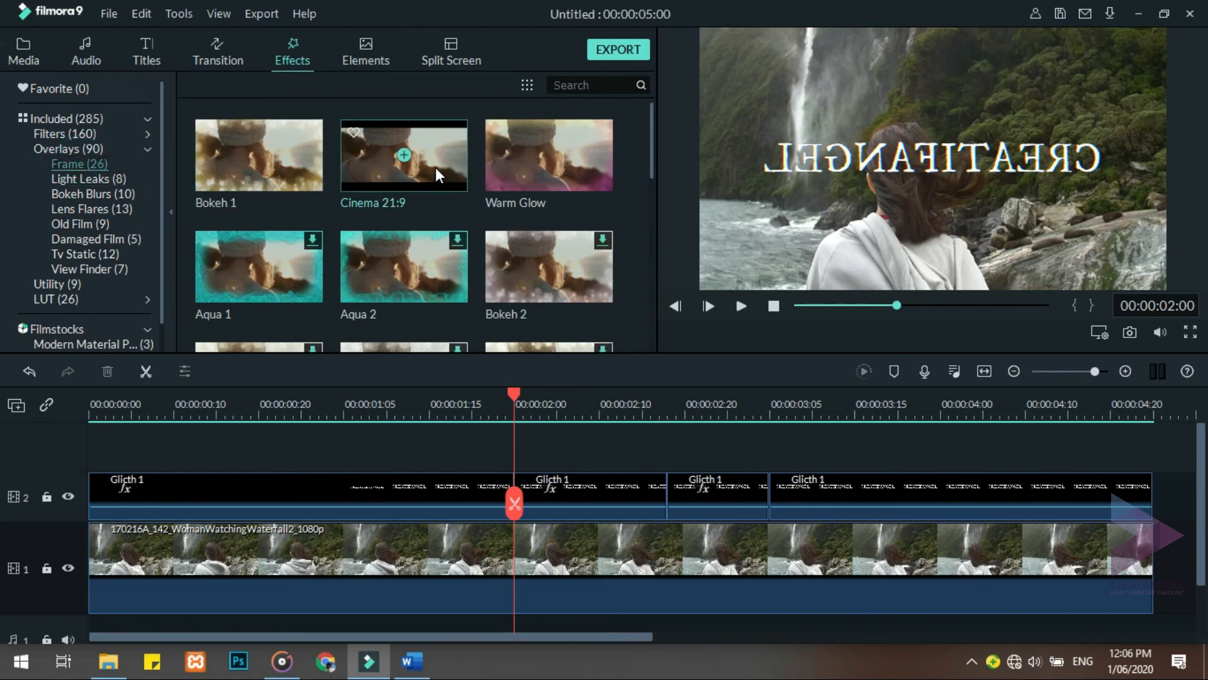
drag(435, 156, 41, 439)
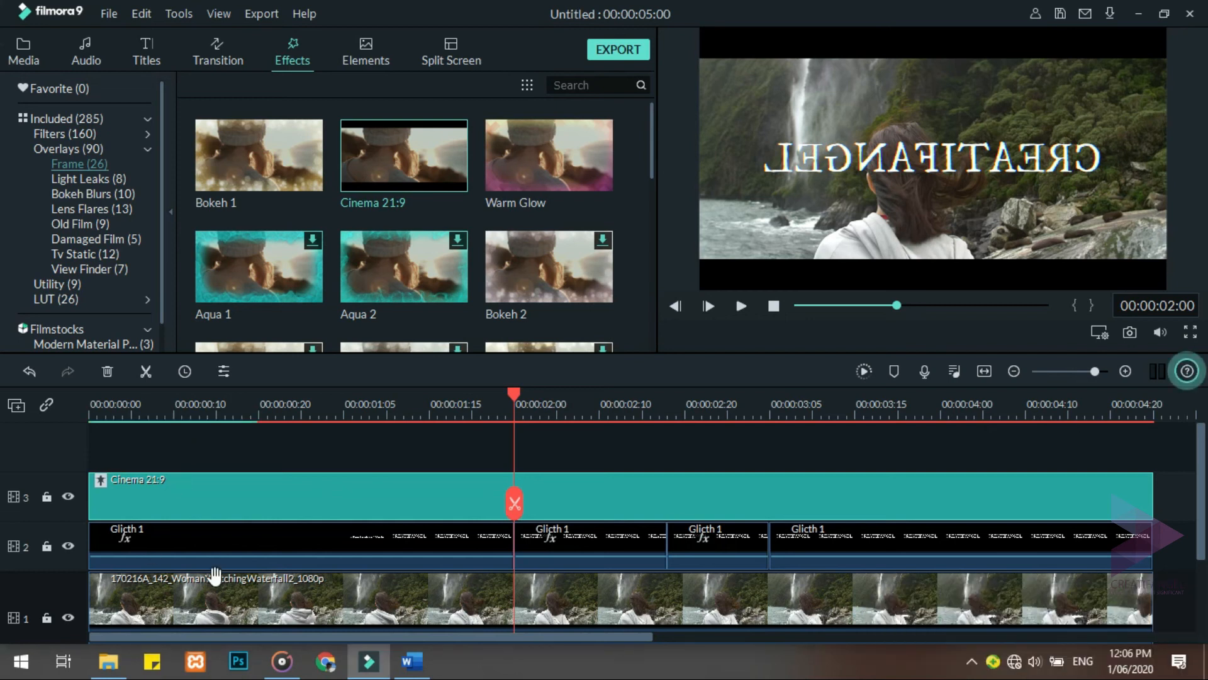
scroll(226, 620, down, 3)
scroll(248, 501, up, 2)
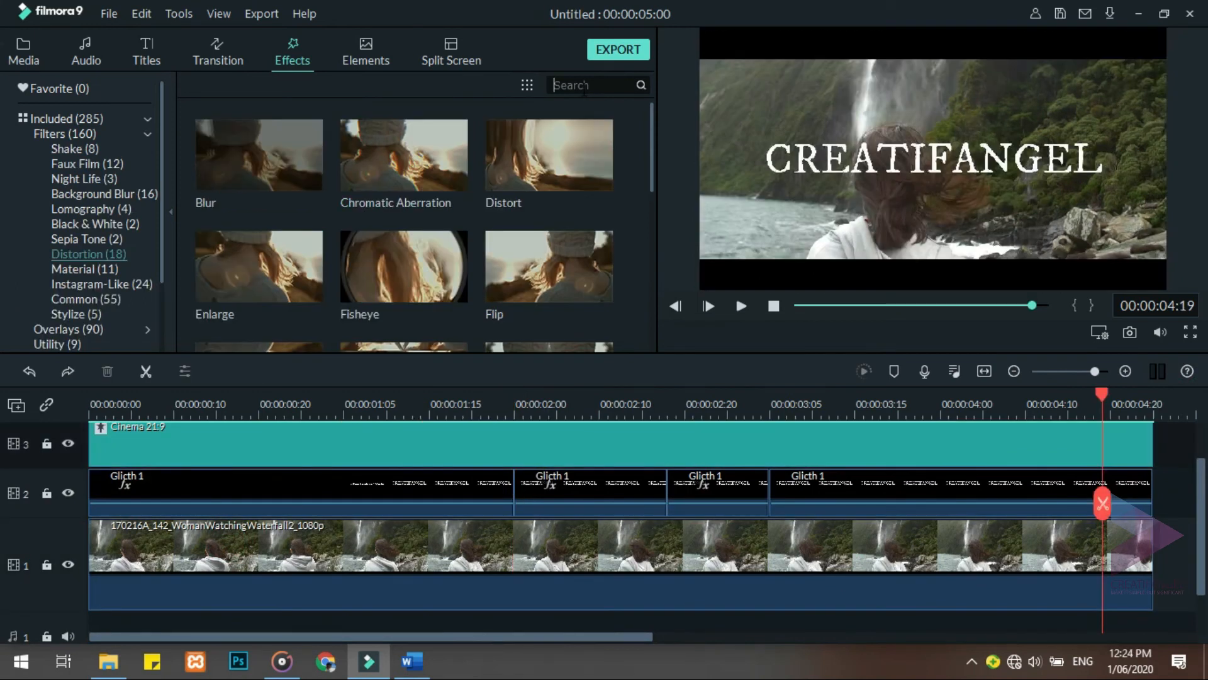
- Search all included effects for "Linear" and apply the Tilt-shift Linear filter to the waterfall video on track 1
text(Tilt Shift Linear)
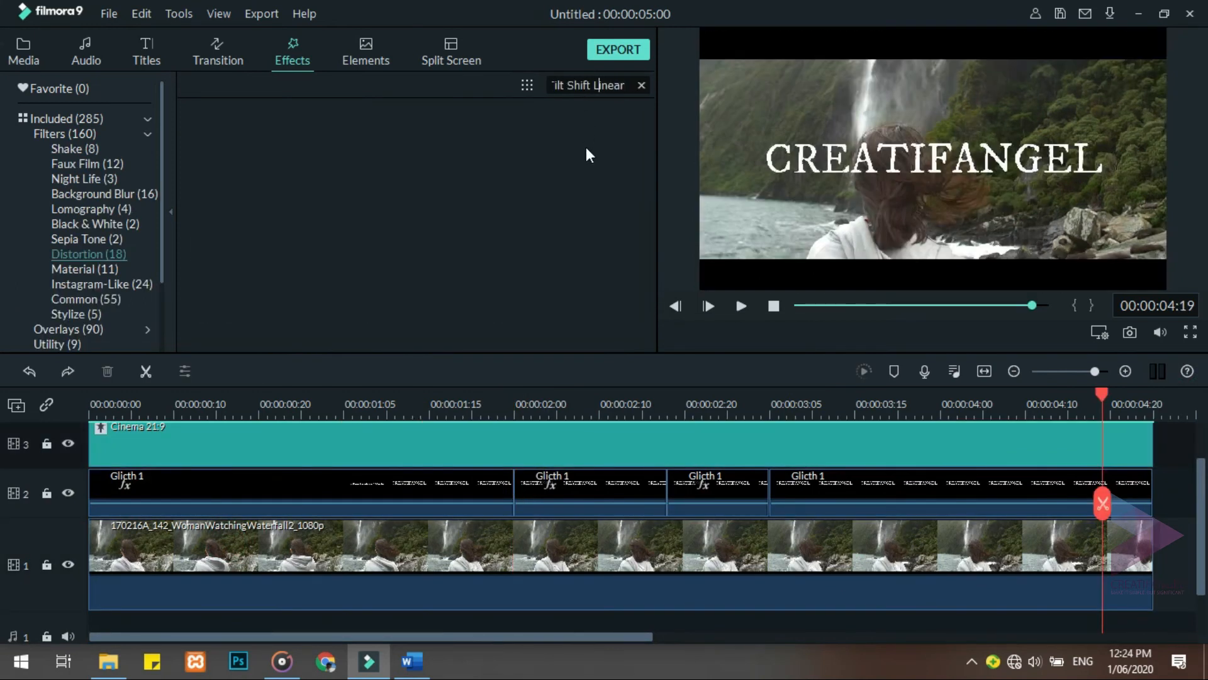
key(BackSpace)
key(BackSpace)
key(BackSpace)
key(BackSpace)
key(BackSpace)
key(BackSpace)
key(BackSpace)
key(BackSpace)
key(BackSpace)
key(BackSpace)
key(BackSpace)
click(62, 117)
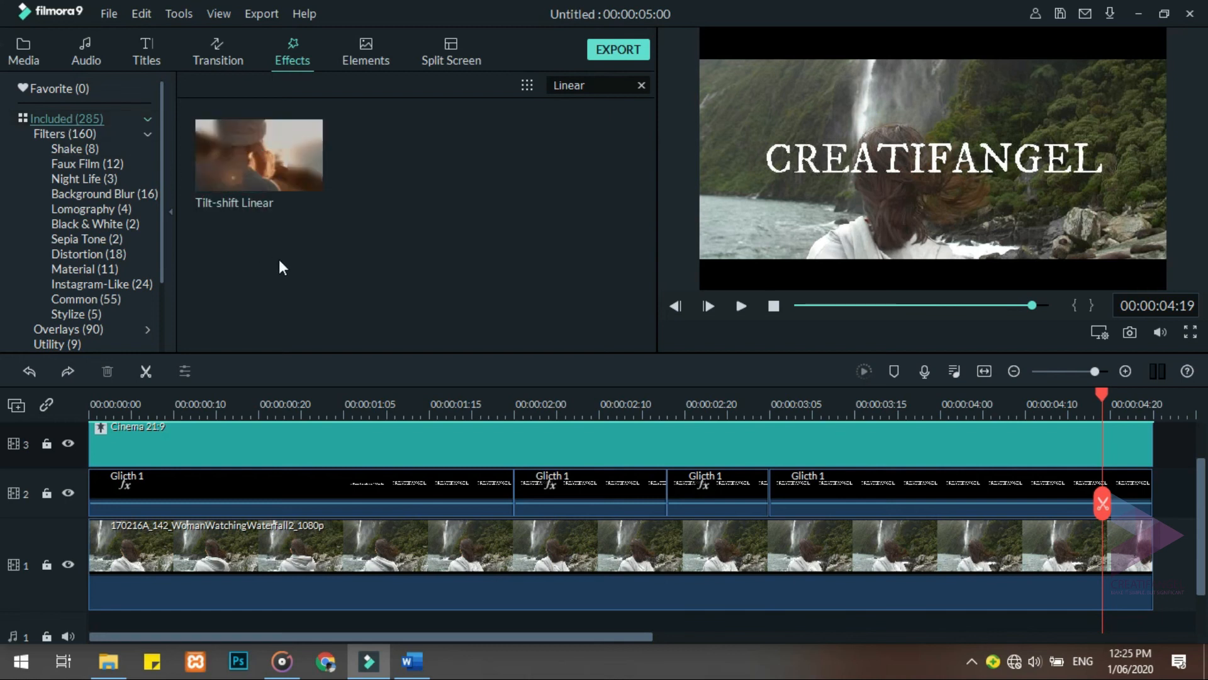
drag(285, 151, 259, 553)
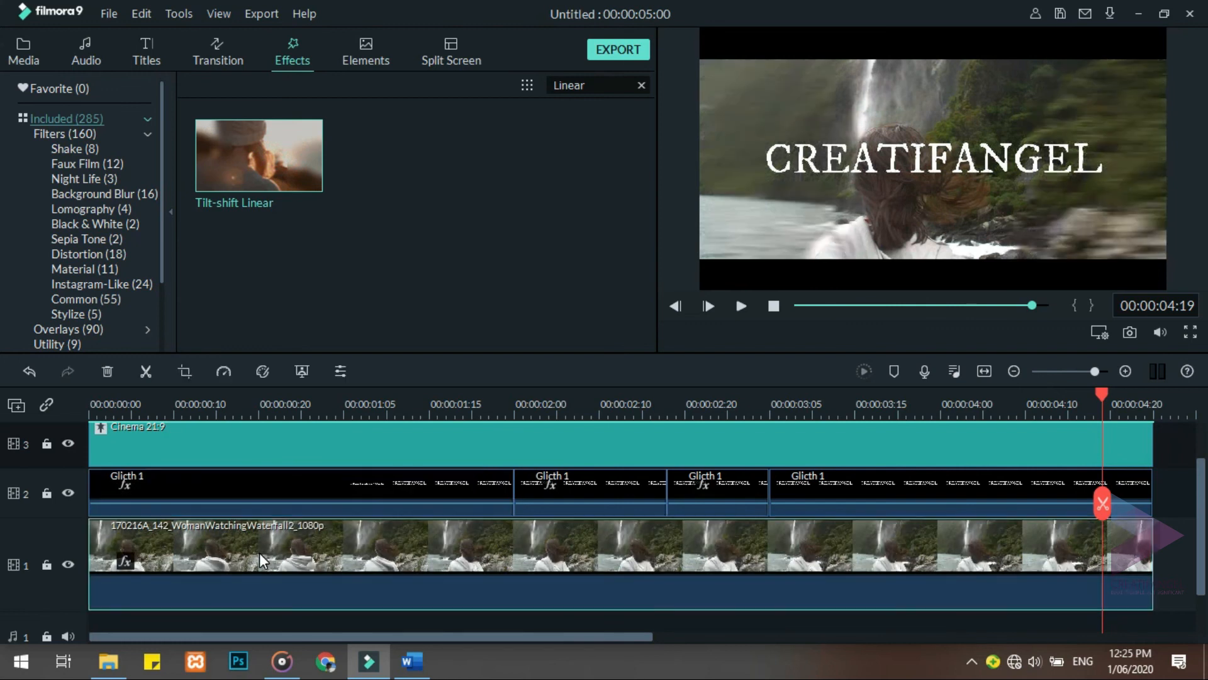